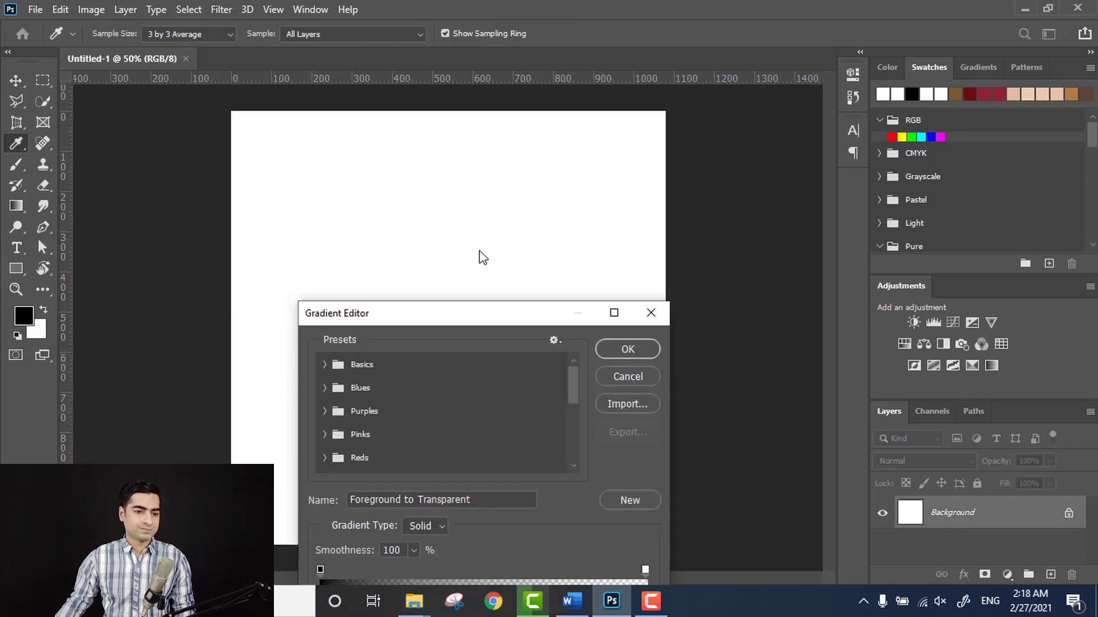
Step: Choose the light-blue-to-cyan preset from the Blues group as the Gradient tool's gradient
{"action": "left_click_drag", "start_coordinate": [485, 312], "coordinate": [516, 118]}
{"action": "left_click", "coordinate": [357, 193]}
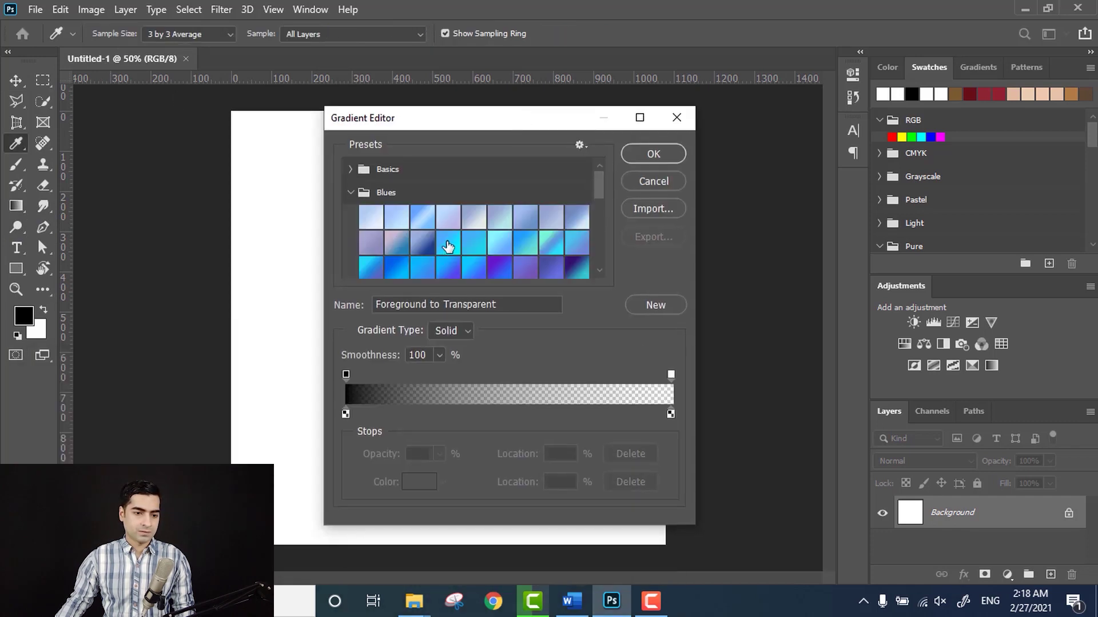
{"action": "left_click", "coordinate": [448, 243]}
{"action": "left_click", "coordinate": [649, 154]}
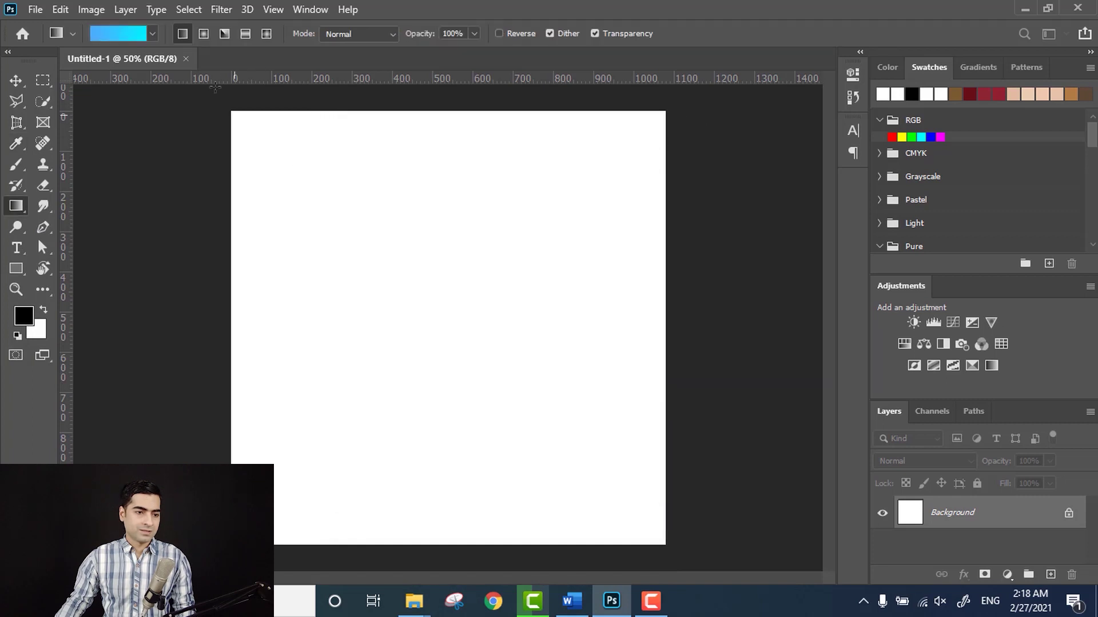
Step: Fill the canvas with a linear gradient running diagonally downward, and redraw it from the upper right toward the lower left
{"action": "left_click", "coordinate": [182, 33]}
{"action": "left_click_drag", "start_coordinate": [300, 227], "coordinate": [531, 373]}
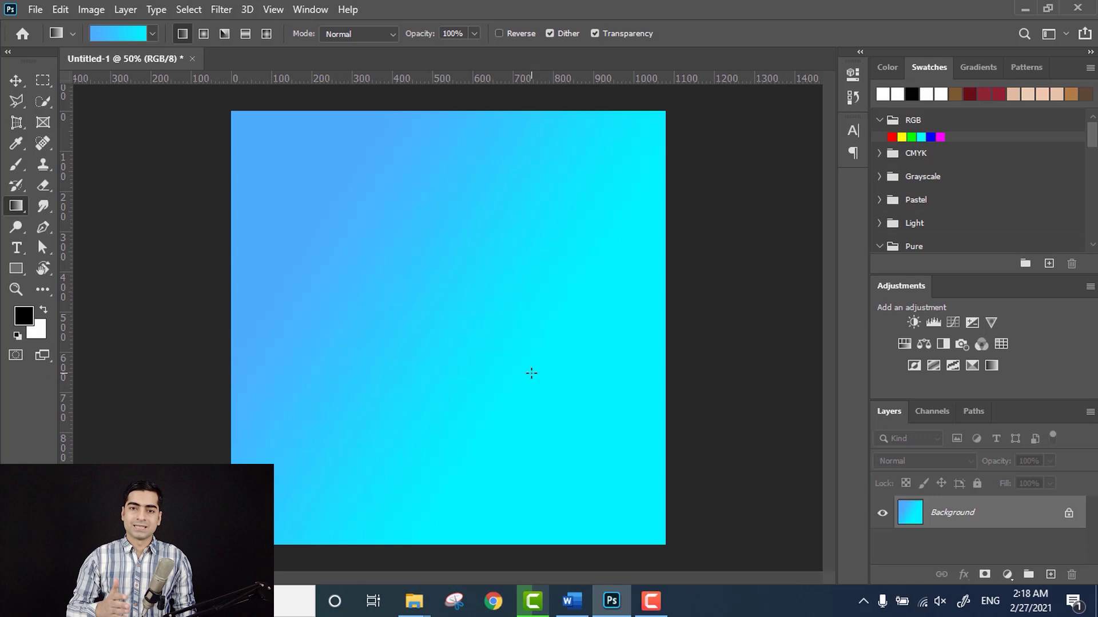
{"action": "left_click_drag", "start_coordinate": [581, 252], "coordinate": [318, 354]}
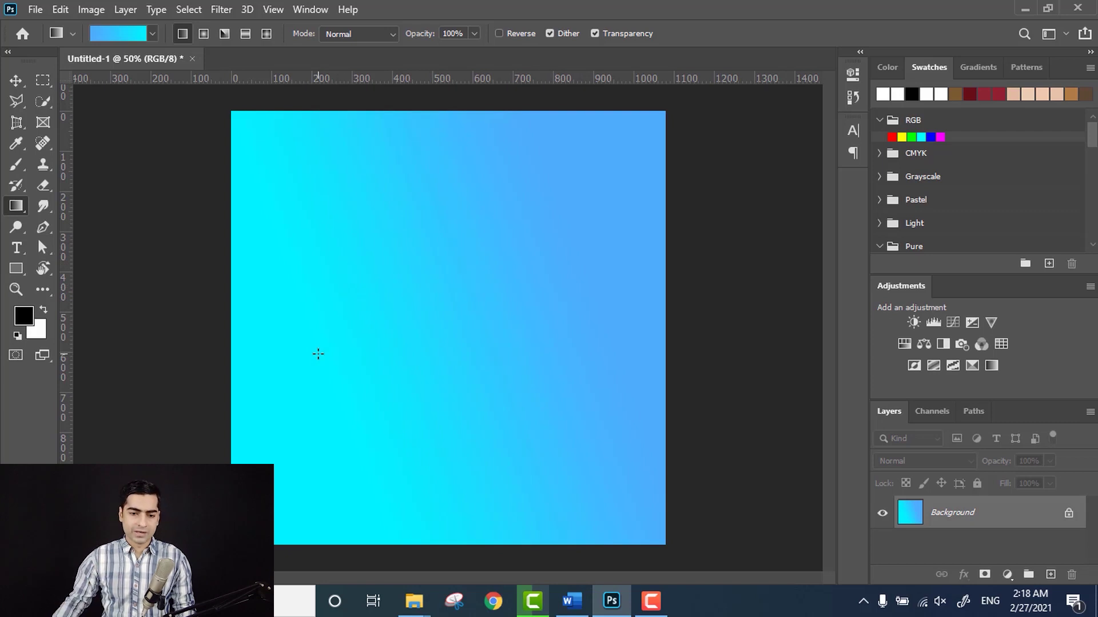
{"action": "left_click", "coordinate": [1007, 574]}
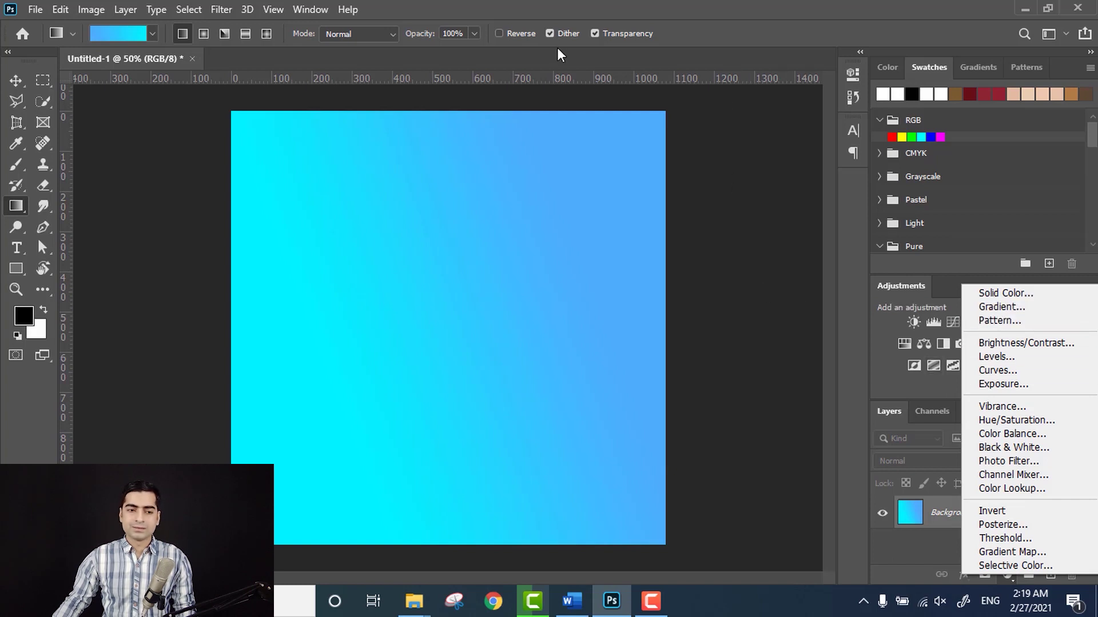
{"action": "left_click", "coordinate": [579, 14]}
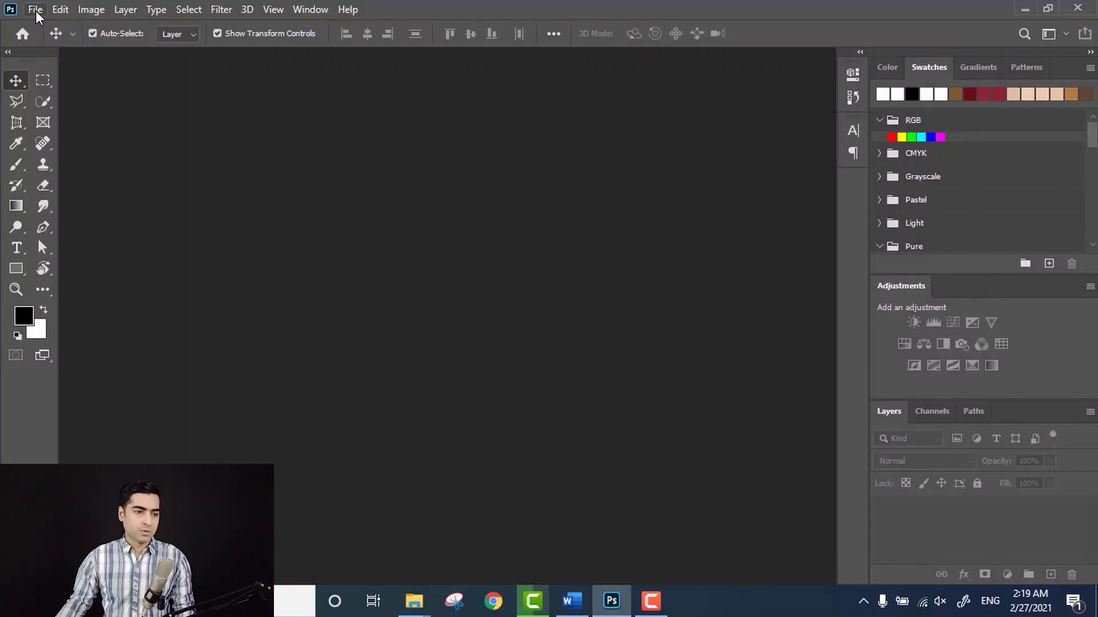
Step: Create a new 1080 x 1080 px document at 2500 pixels/inch in 8-bit RGB Color with a white background
{"action": "left_click", "coordinate": [36, 10]}
{"action": "left_click", "coordinate": [40, 27]}
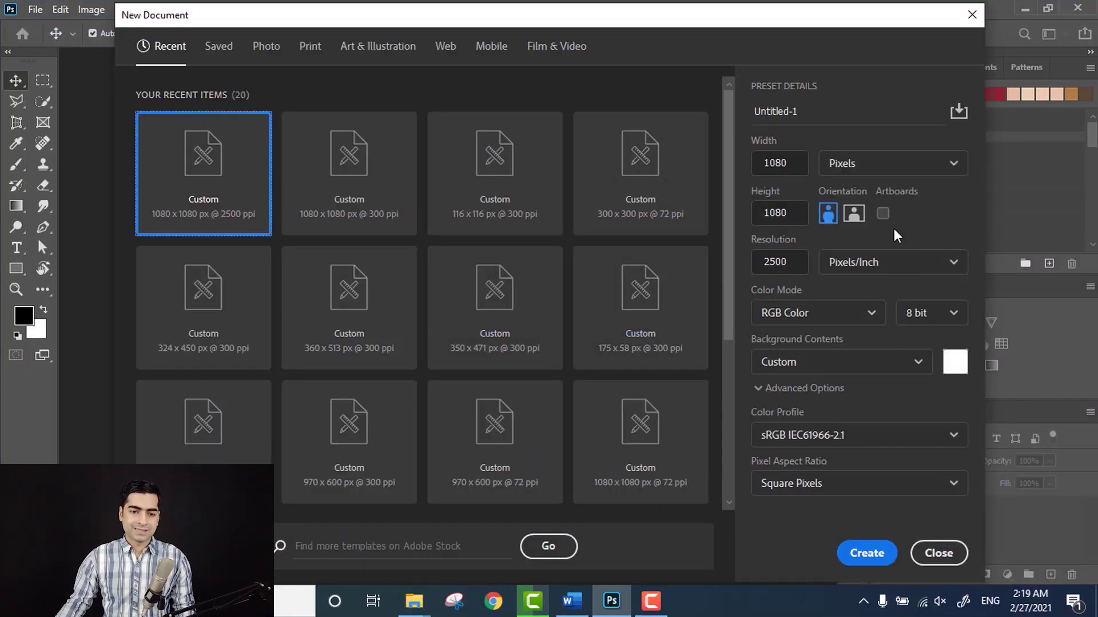
{"action": "left_click", "coordinate": [869, 554]}
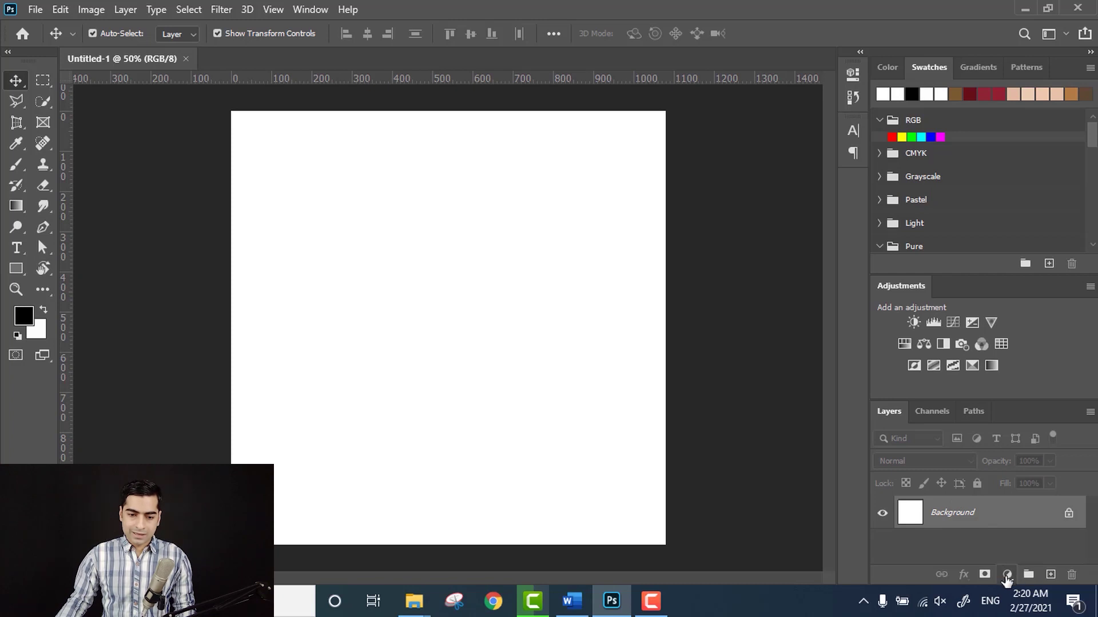
{"action": "left_click", "coordinate": [1008, 574]}
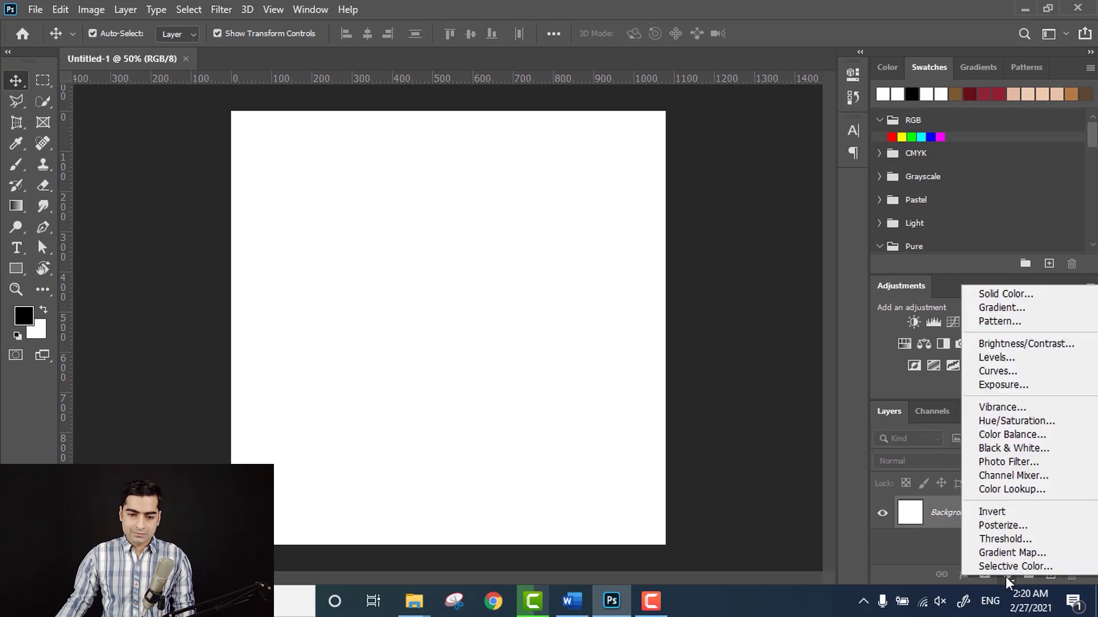
{"action": "left_click", "coordinate": [1022, 309]}
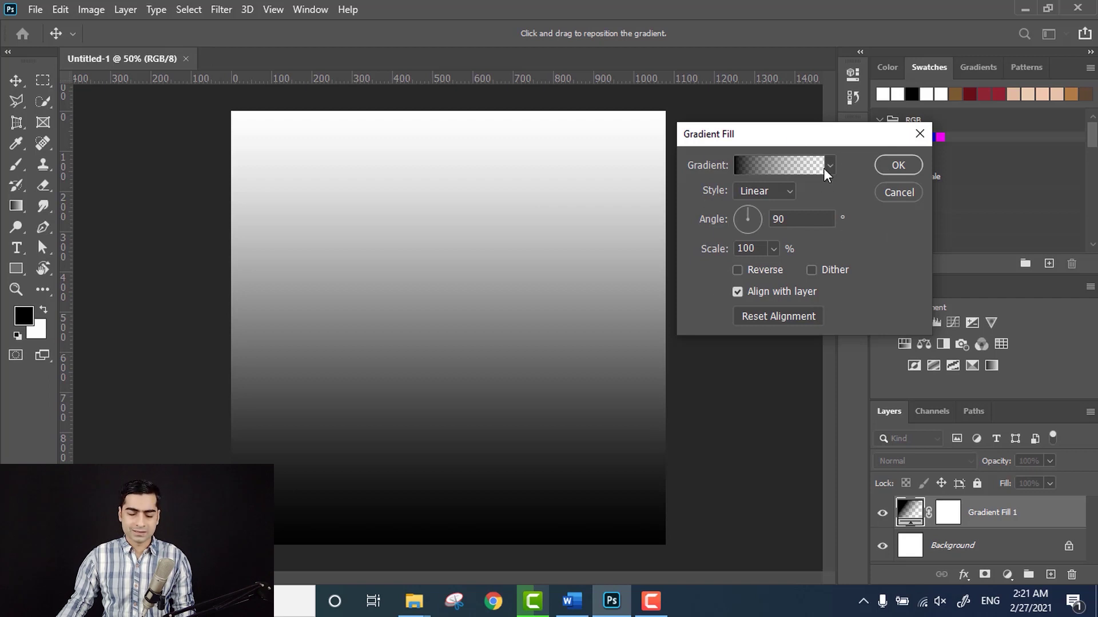
{"action": "left_click", "coordinate": [890, 170]}
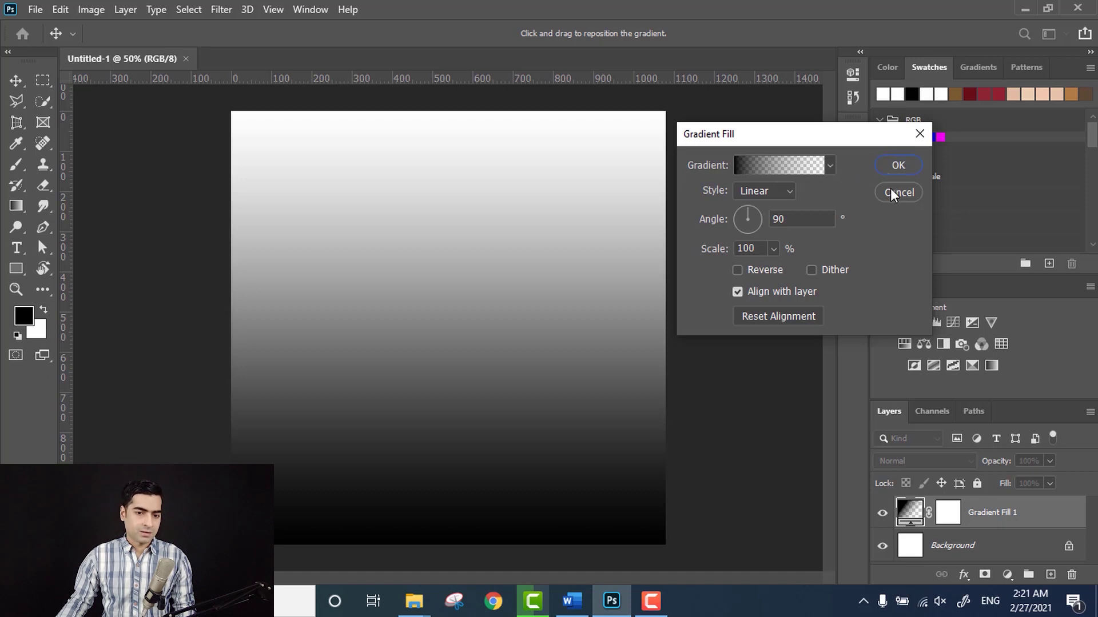
{"action": "left_click", "coordinate": [891, 190]}
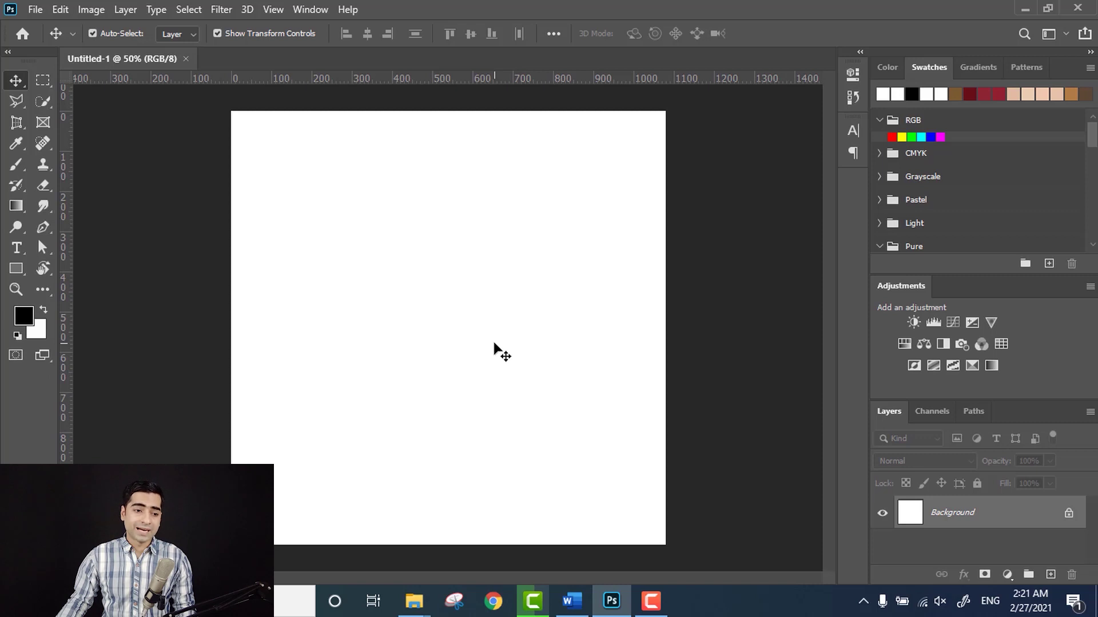
Step: Try a gradient fill limited to a rectangular selection about 730 by 690 px in the middle of the canvas
{"action": "left_click", "coordinate": [43, 82]}
{"action": "left_click_drag", "start_coordinate": [309, 169], "coordinate": [603, 447]}
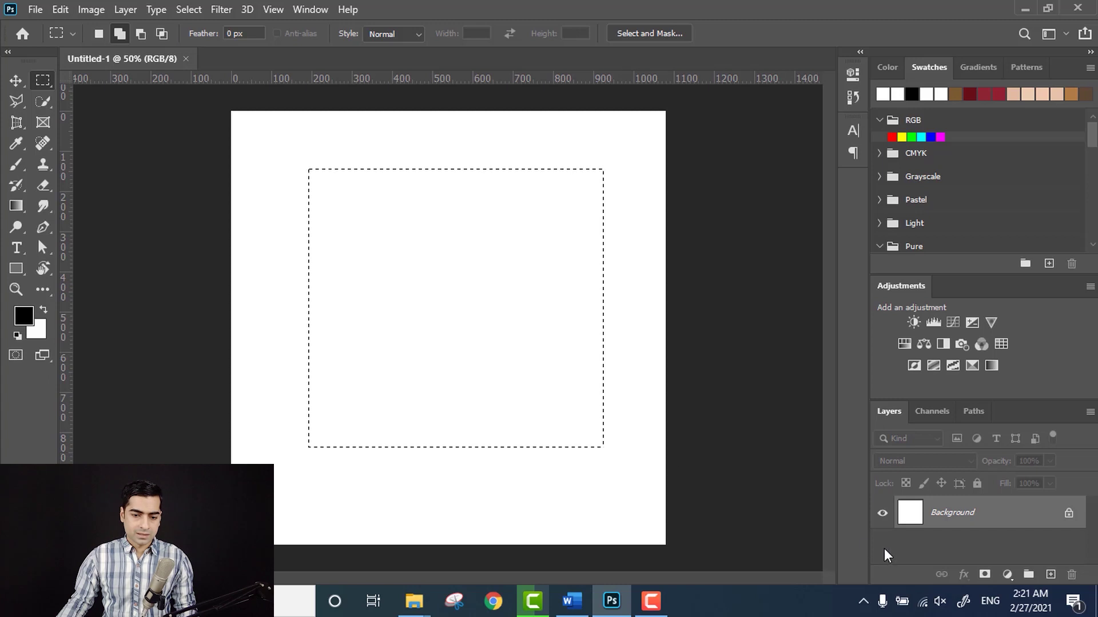
{"action": "left_click", "coordinate": [1007, 574]}
{"action": "left_click", "coordinate": [1030, 310]}
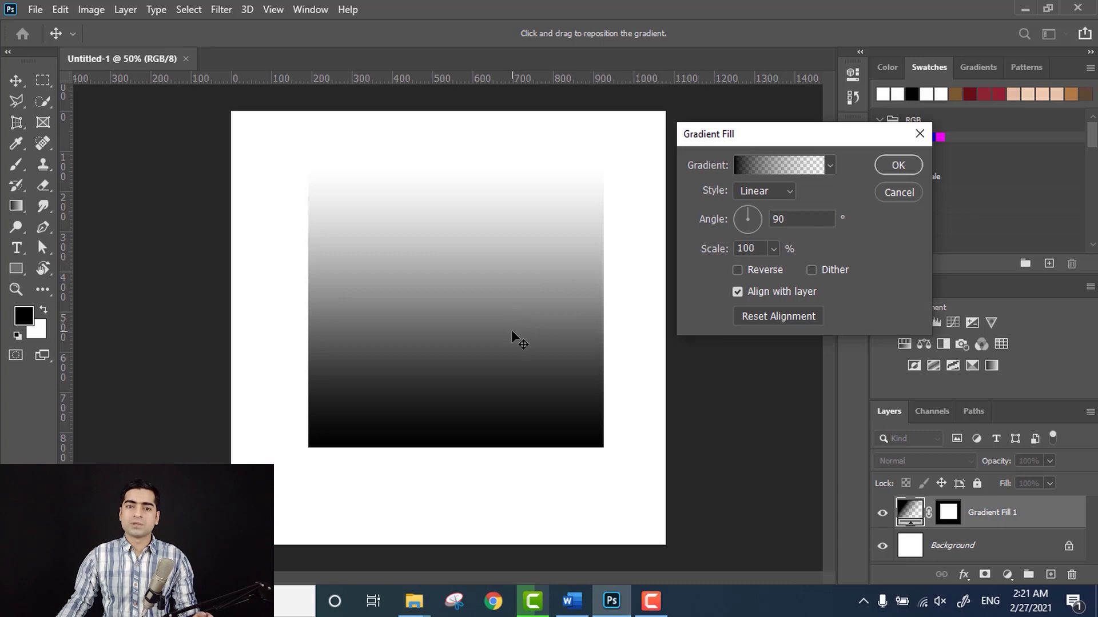
{"action": "left_click", "coordinate": [890, 194]}
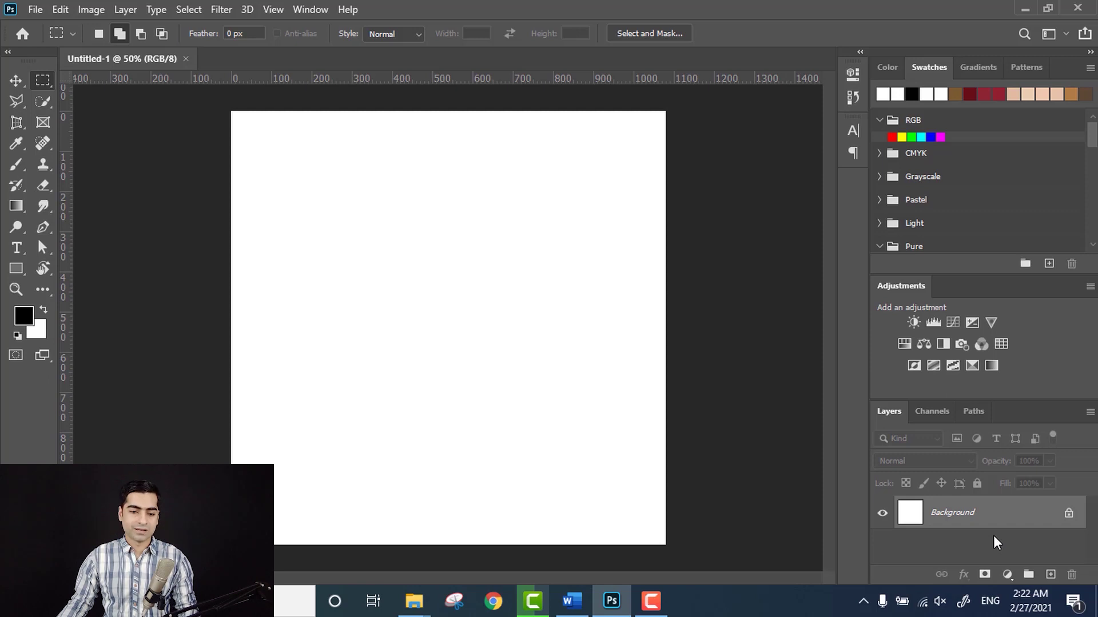
Step: Add a Gradient fill layer covering the whole canvas with the black-to-transparent gradient, Linear style, 90° angle and 100% scale
{"action": "left_click", "coordinate": [1007, 574]}
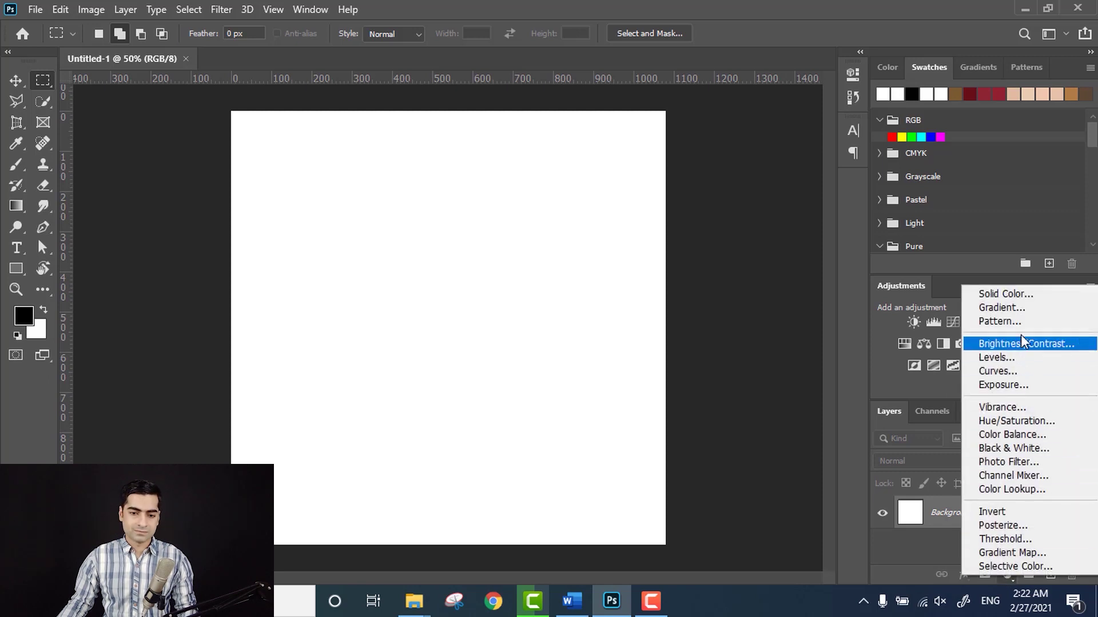
{"action": "left_click", "coordinate": [1021, 309]}
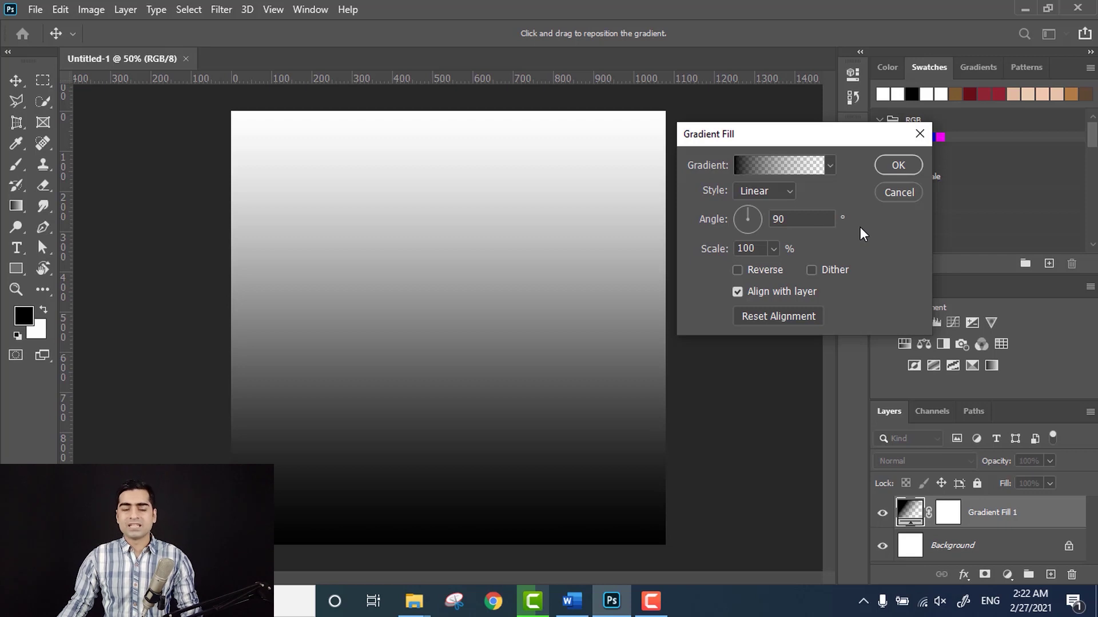
{"action": "left_click", "coordinate": [895, 166]}
{"action": "key", "text": "m"}
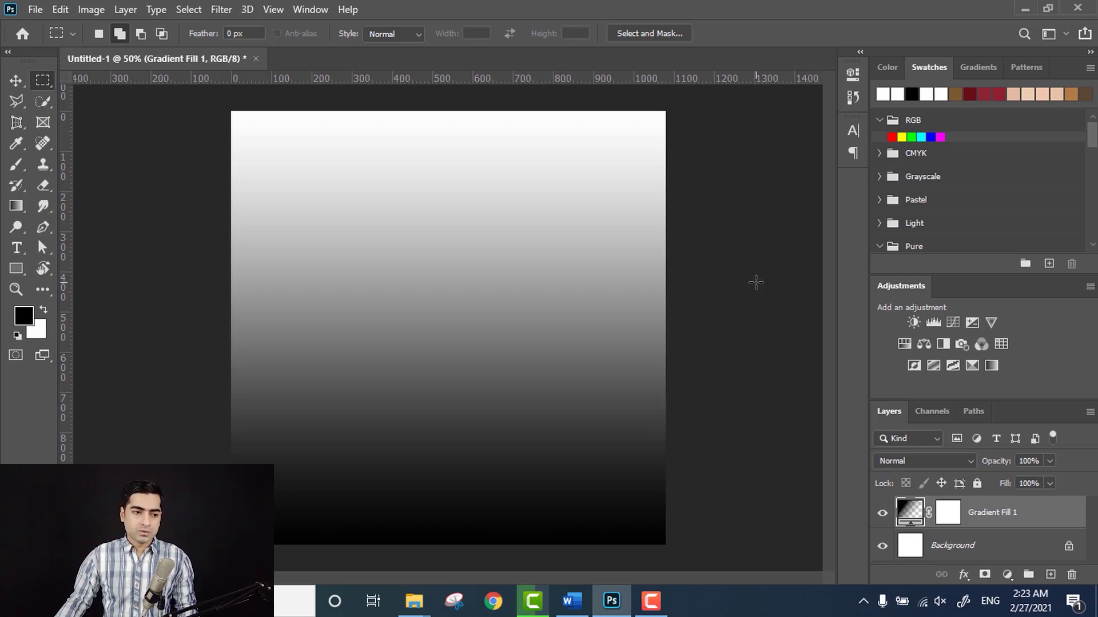
Step: Edit the gradient of the Gradient Fill 1 layer and apply the Purple_03 preset from the Purples group
{"action": "double_click", "coordinate": [910, 511]}
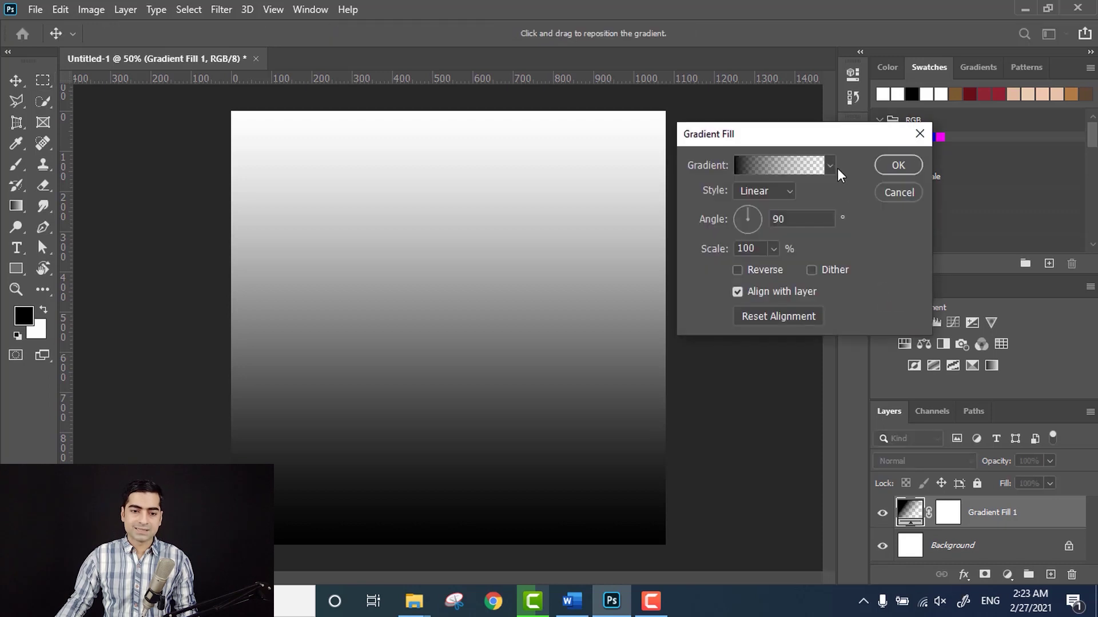
{"action": "left_click_drag", "start_coordinate": [824, 139], "coordinate": [811, 139]}
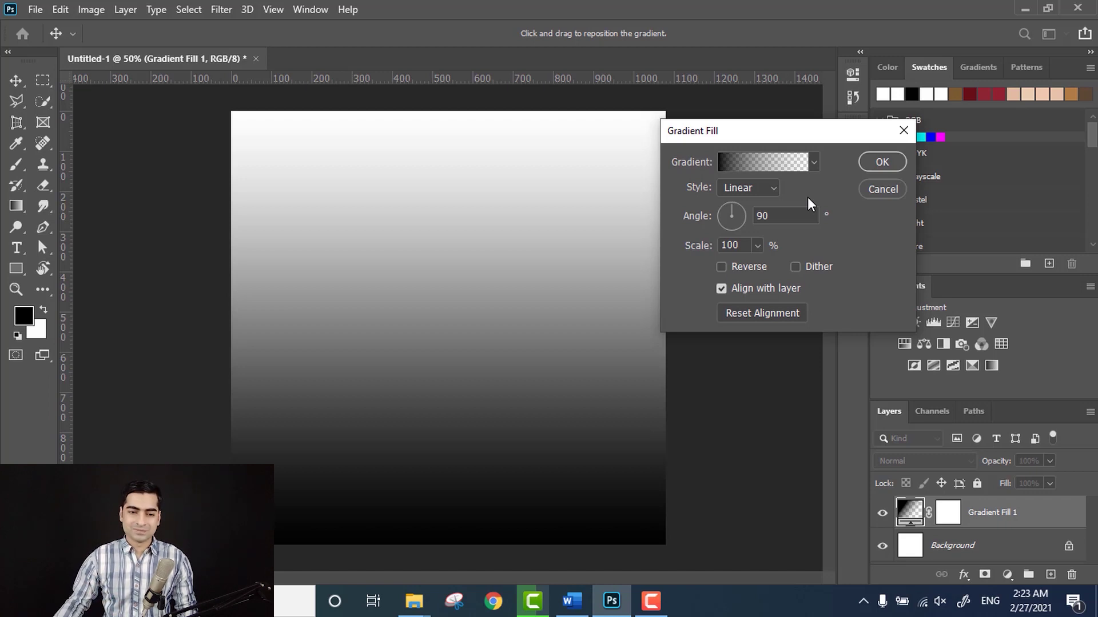
{"action": "left_click", "coordinate": [769, 163]}
{"action": "left_click_drag", "start_coordinate": [561, 108], "coordinate": [576, 69]}
{"action": "scroll", "coordinate": [636, 163], "scroll_direction": "down", "scroll_amount": 1}
{"action": "left_click_drag", "start_coordinate": [635, 157], "coordinate": [636, 135]}
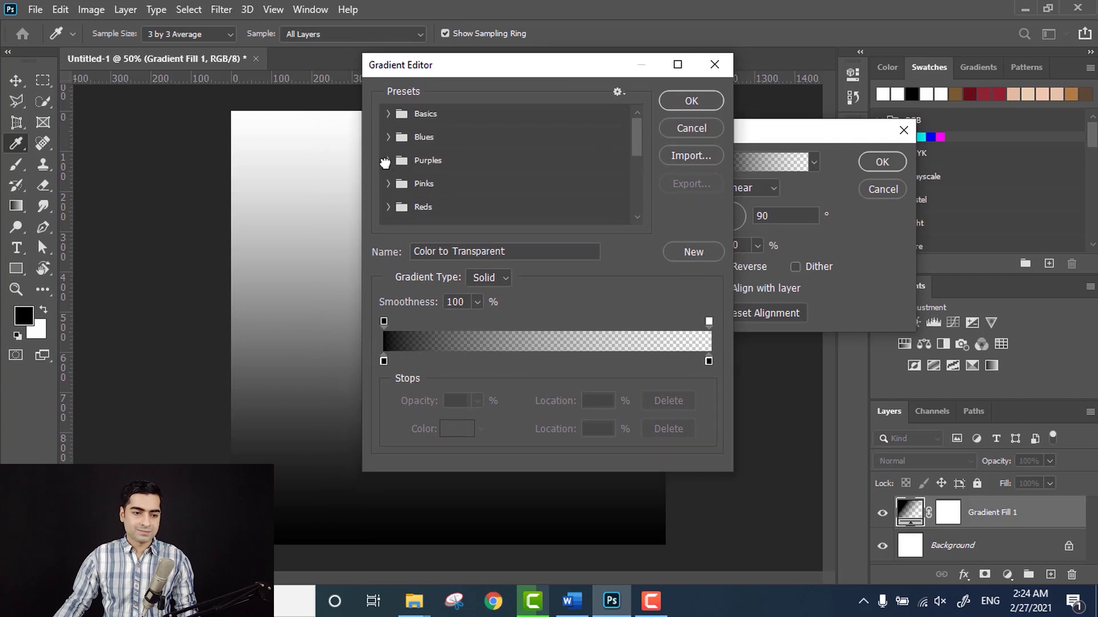
{"action": "left_click", "coordinate": [388, 164]}
{"action": "left_click", "coordinate": [461, 183]}
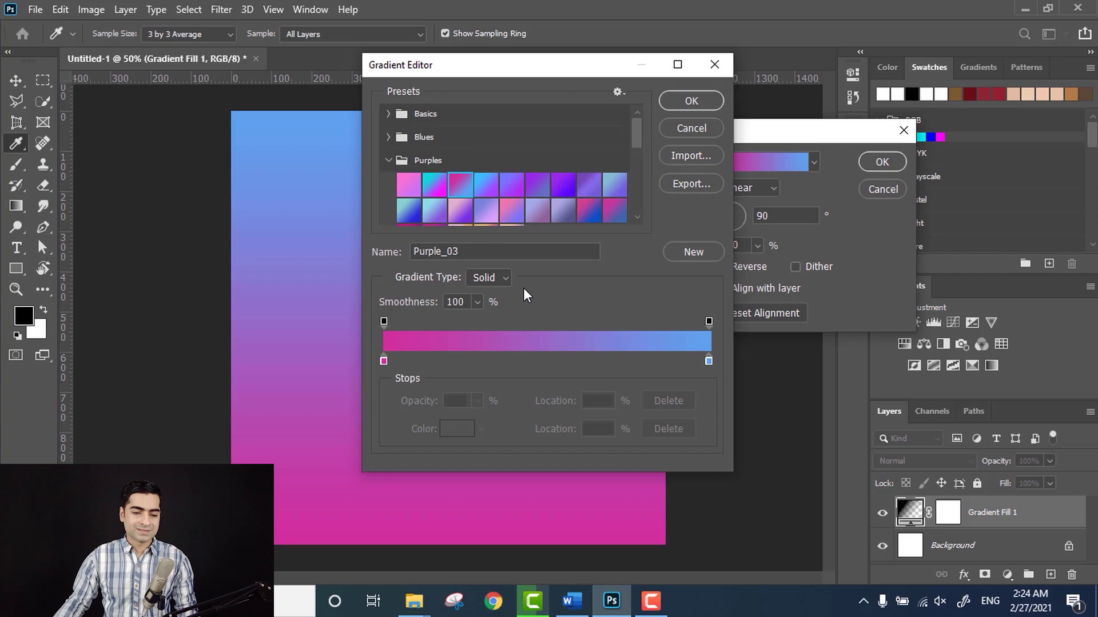
Step: Change the color stop at the gradient's 0% location to the darker magenta b81e86
{"action": "left_click", "coordinate": [383, 361]}
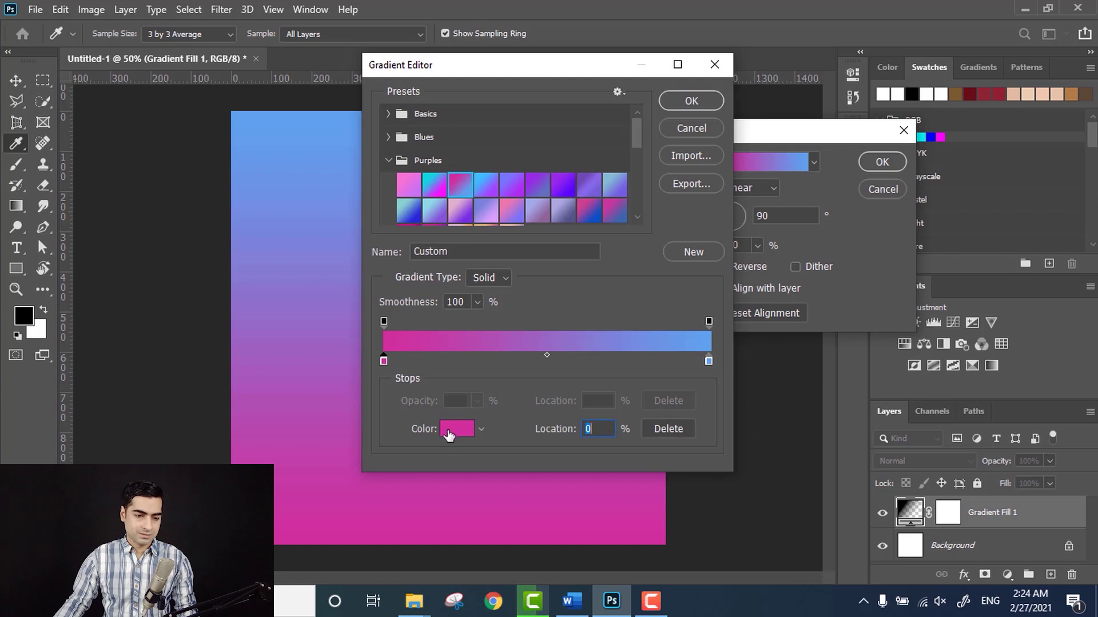
{"action": "left_click", "coordinate": [448, 431]}
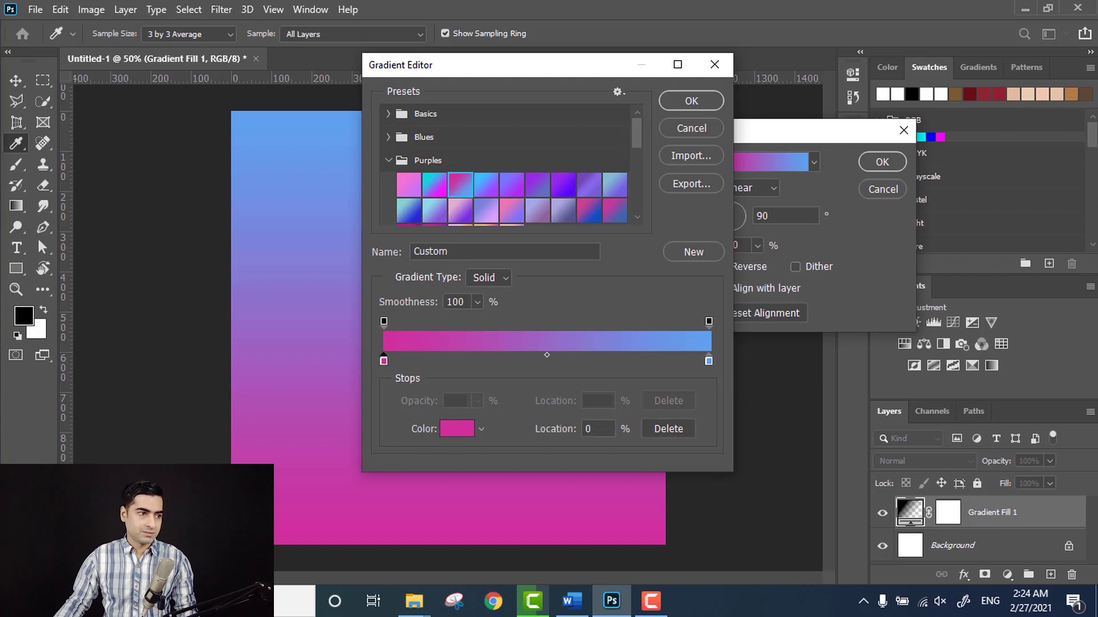
{"action": "left_click_drag", "start_coordinate": [531, 170], "coordinate": [744, 93]}
{"action": "left_click_drag", "start_coordinate": [766, 171], "coordinate": [802, 176]}
{"action": "left_click", "coordinate": [947, 125]}
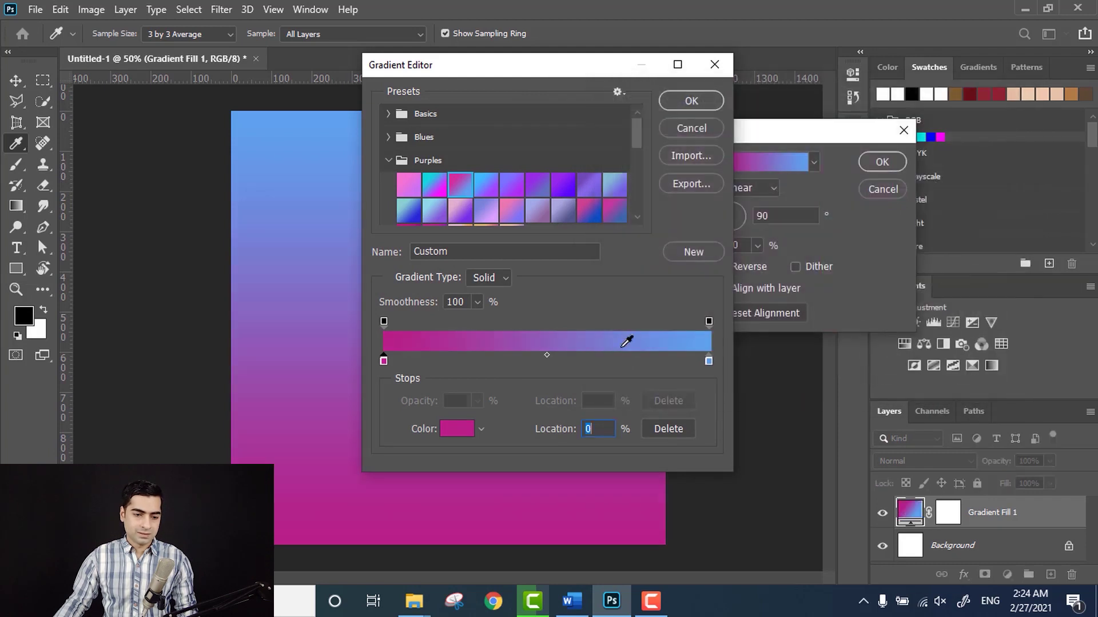
Step: Add color stops at 37% and 76% along the gradient and color the 37% stop teal 1eb8b6
{"action": "left_click", "coordinate": [506, 361]}
{"action": "left_click", "coordinate": [630, 361]}
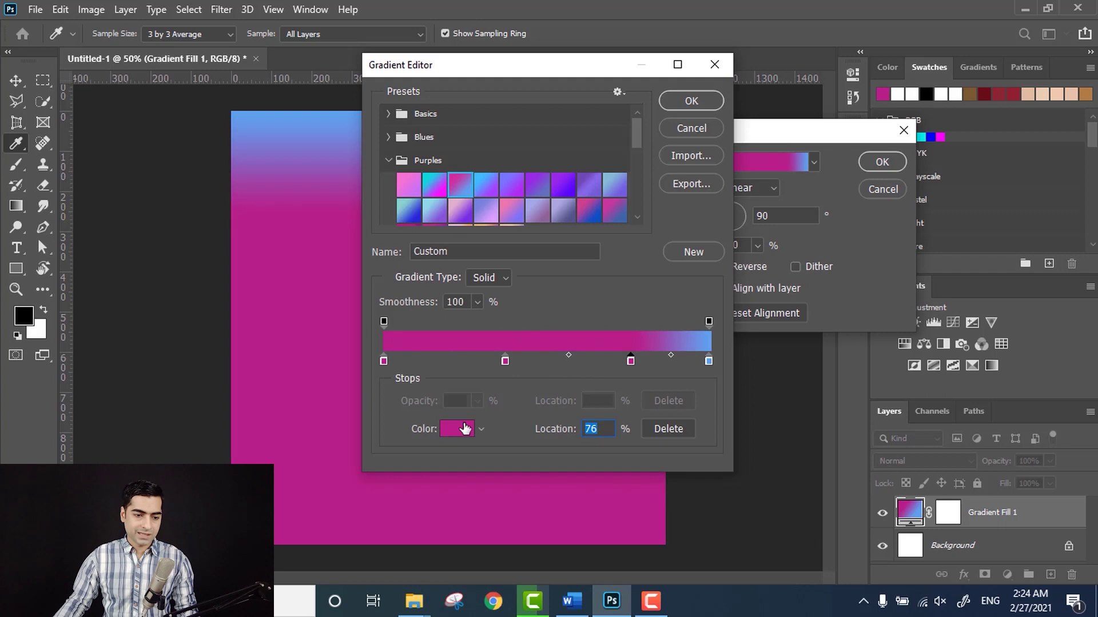
{"action": "left_click", "coordinate": [506, 360]}
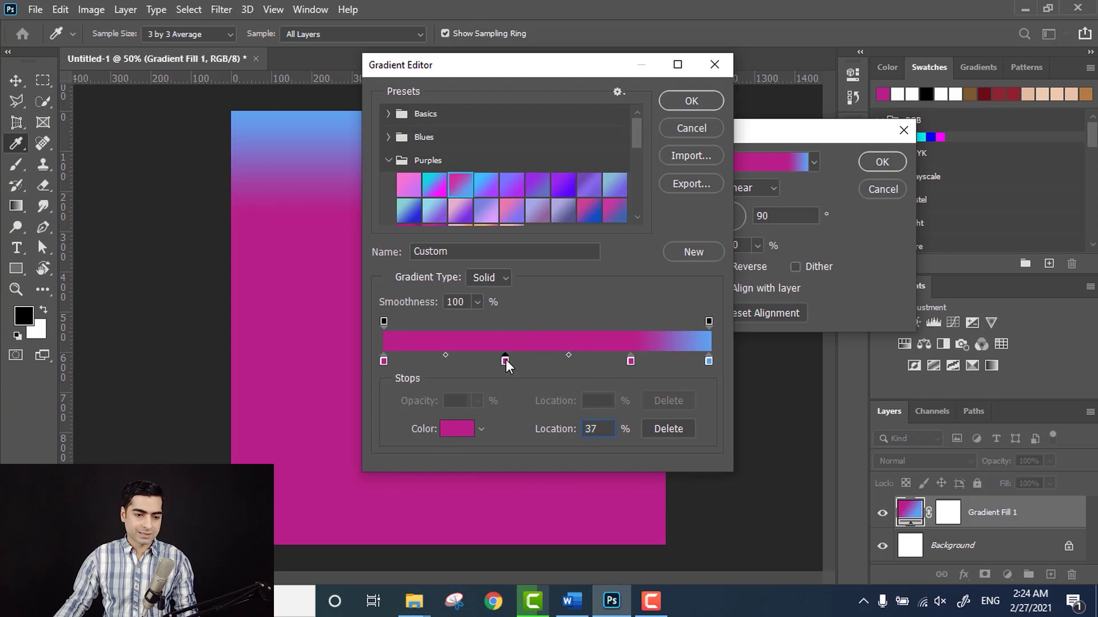
{"action": "left_click", "coordinate": [455, 429]}
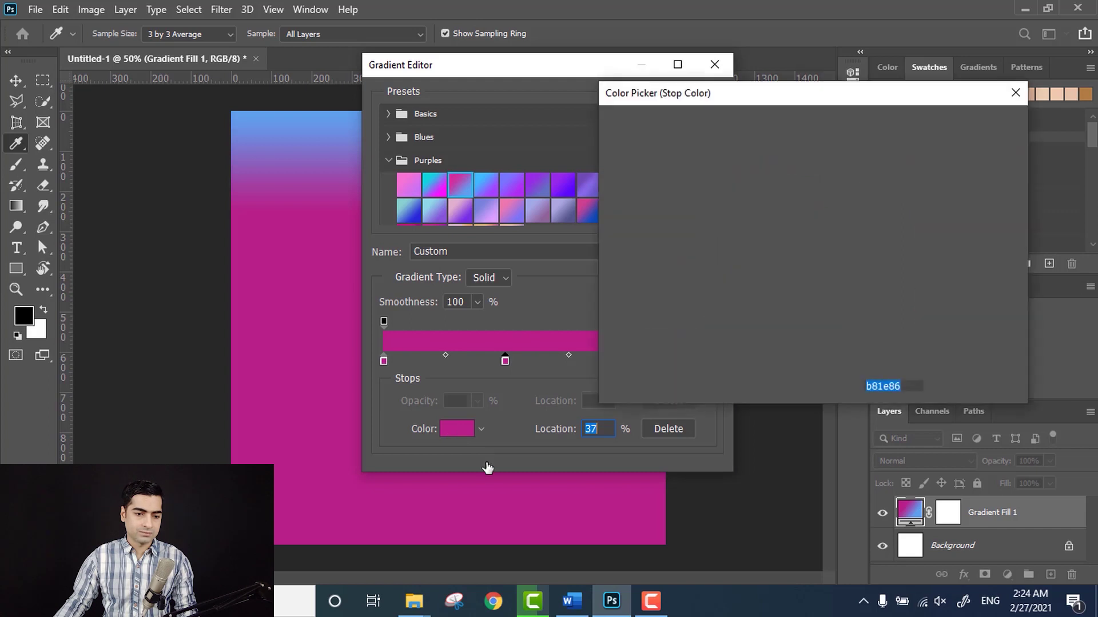
{"action": "left_click_drag", "start_coordinate": [828, 206], "coordinate": [816, 233]}
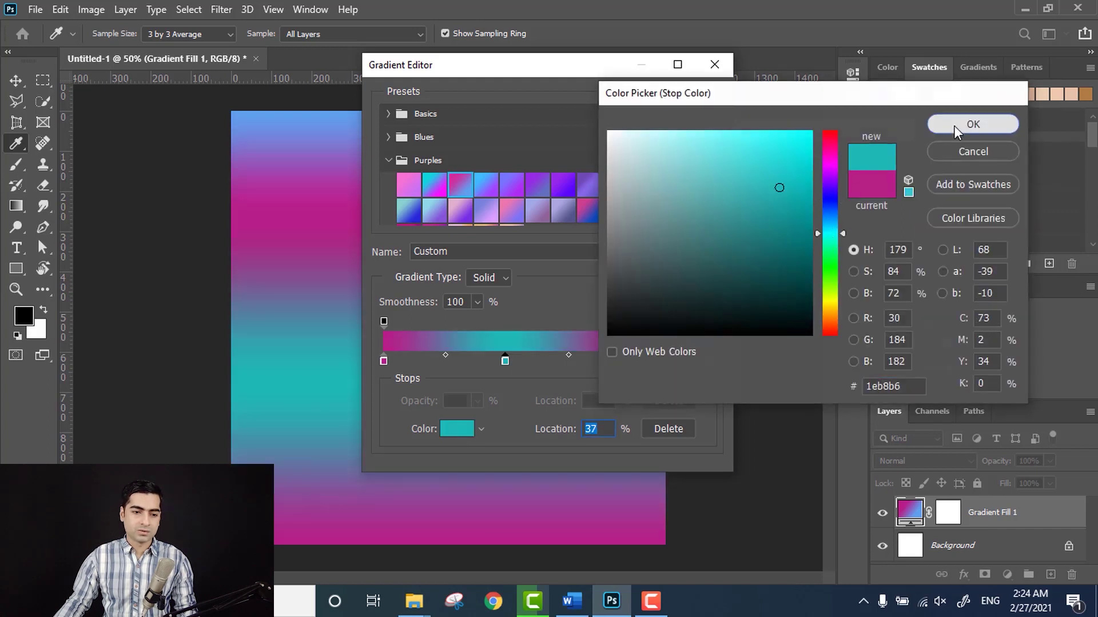
{"action": "left_click", "coordinate": [972, 124]}
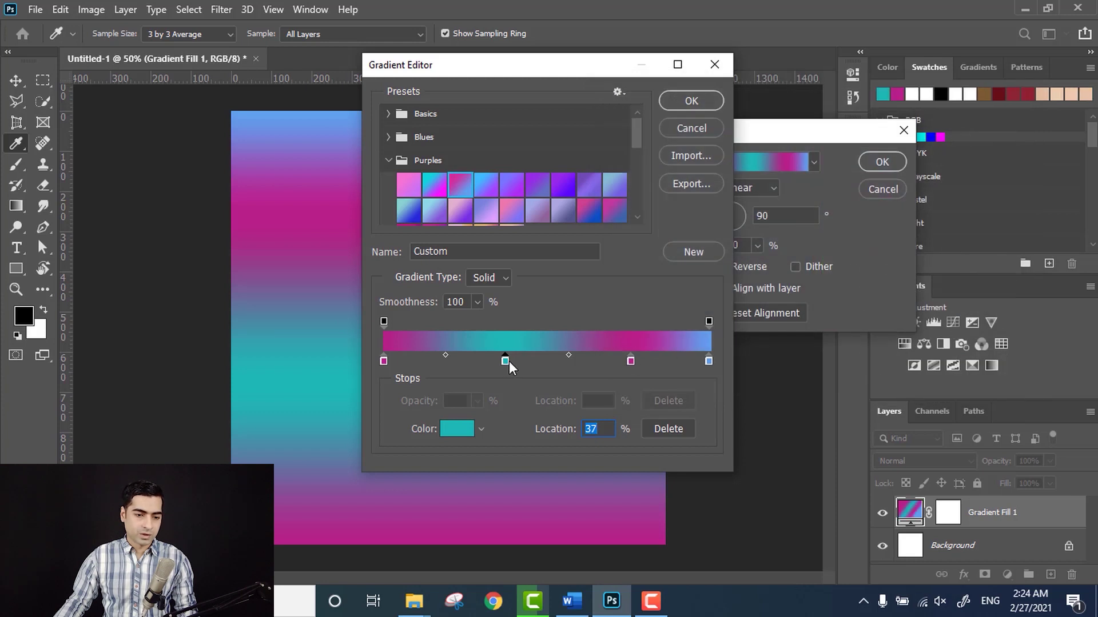
Step: Remove the two added middle color stops from the gradient
{"action": "left_click_drag", "start_coordinate": [505, 362], "coordinate": [503, 387]}
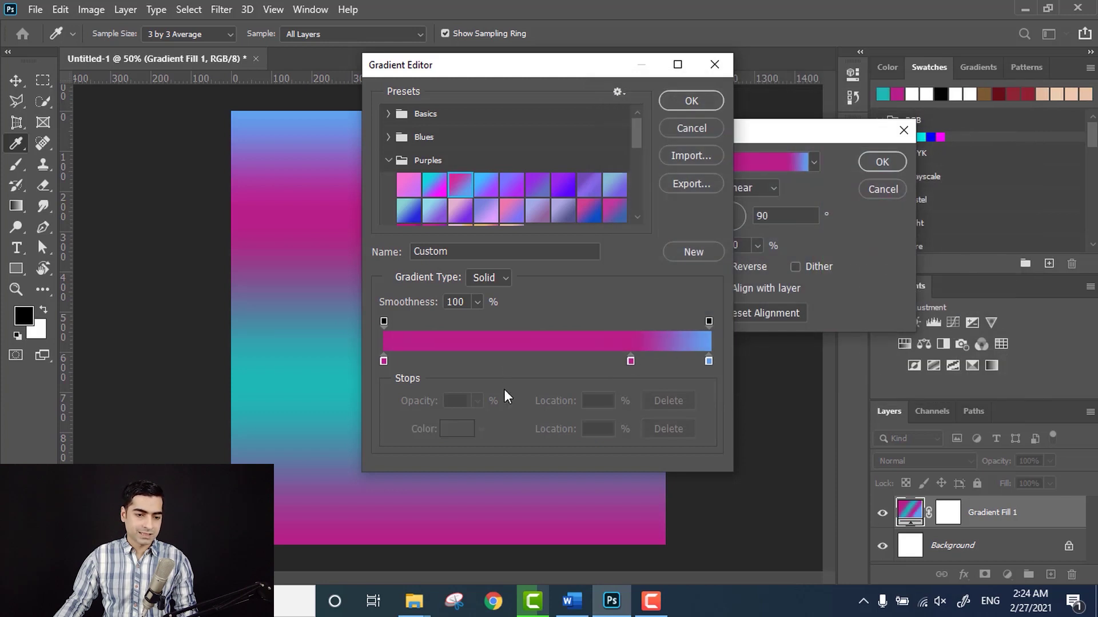
{"action": "left_click_drag", "start_coordinate": [630, 362], "coordinate": [551, 386]}
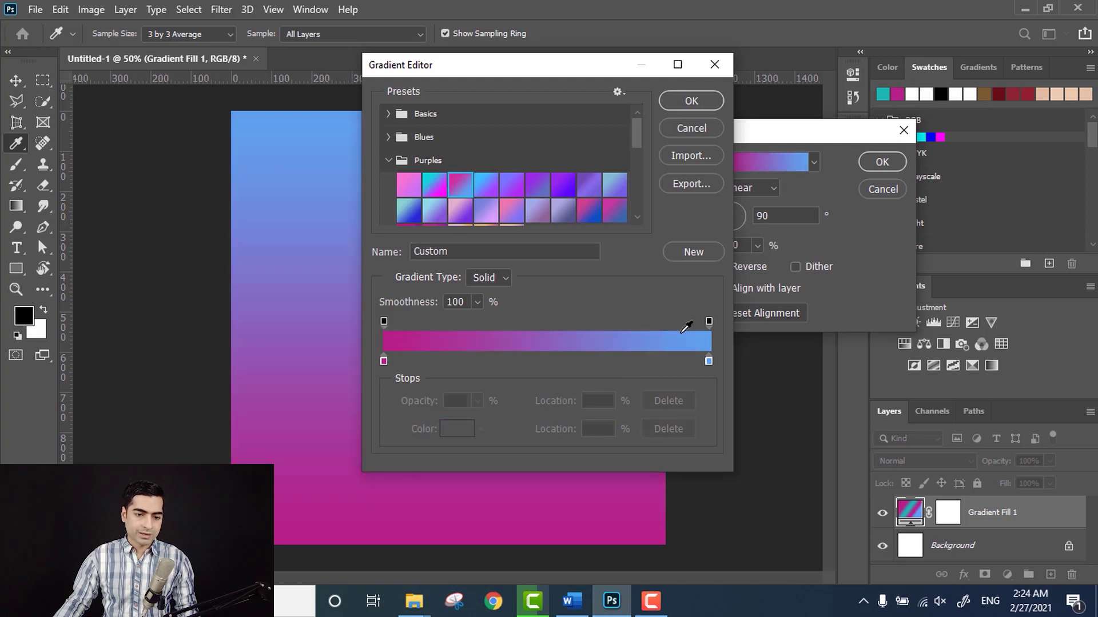
Step: Try adjusting the opacity of the gradient's stop at the 100% location, finishing at 100% opacity
{"action": "left_click", "coordinate": [707, 320]}
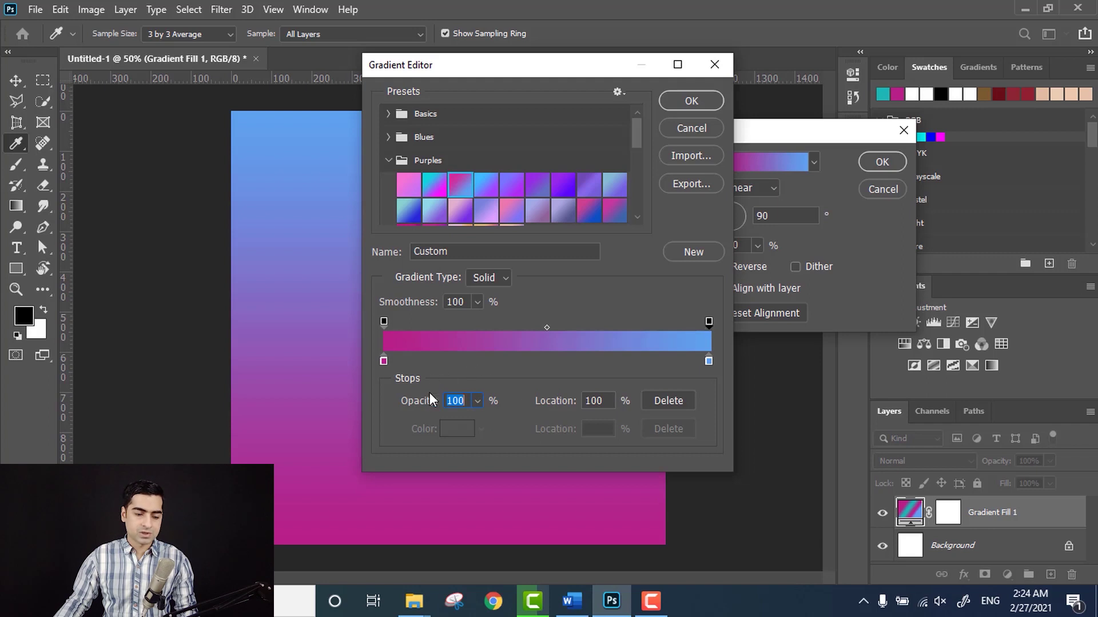
{"action": "left_click", "coordinate": [477, 401]}
{"action": "mouse_move", "coordinate": [473, 422]}
{"action": "left_mouse_down"}
{"action": "mouse_move", "coordinate": [398, 422]}
{"action": "mouse_move", "coordinate": [488, 417]}
{"action": "left_mouse_up"}
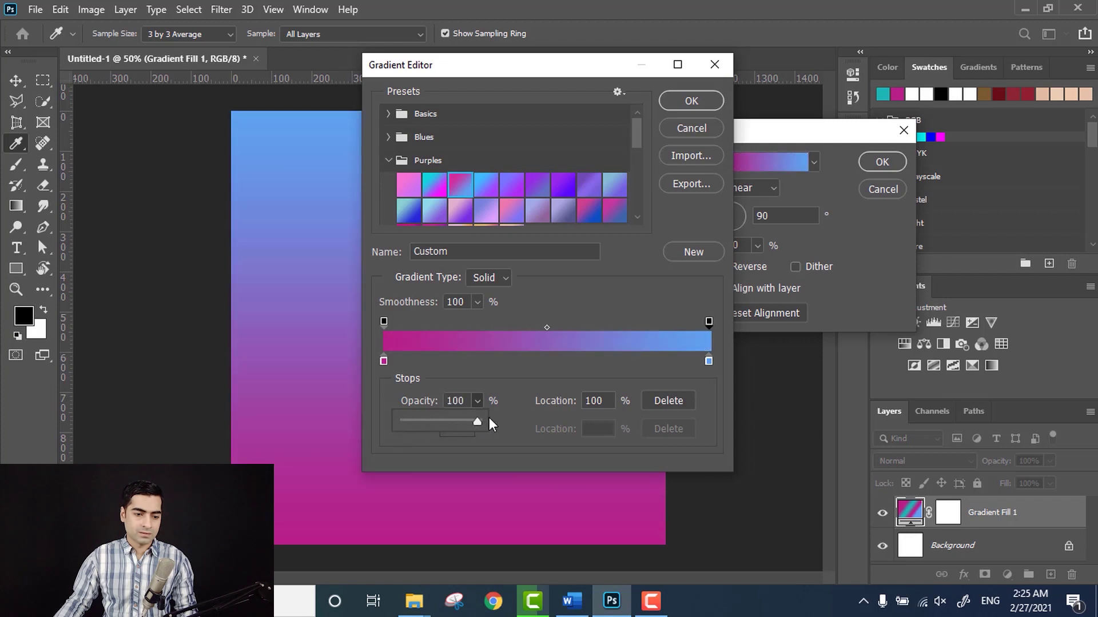
{"action": "left_click", "coordinate": [585, 298]}
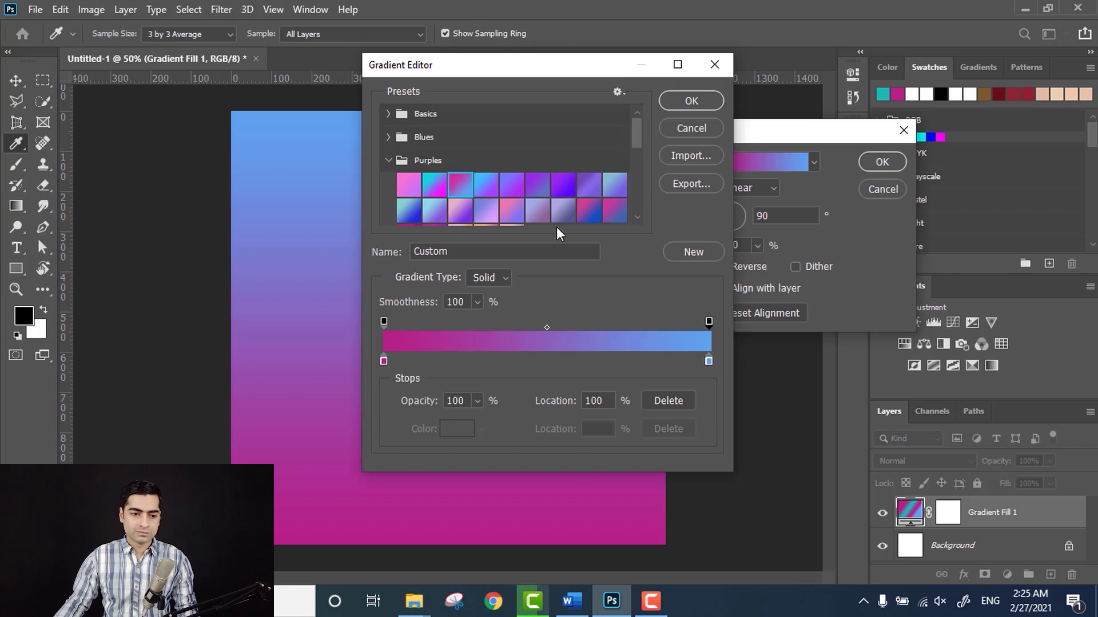
Step: Try the Purple_20 and Purple_08 presets, settle on the blue-to-purple Purple_04 preset, and accept it for the gradient
{"action": "scroll", "coordinate": [532, 200], "scroll_direction": "down", "scroll_amount": 2}
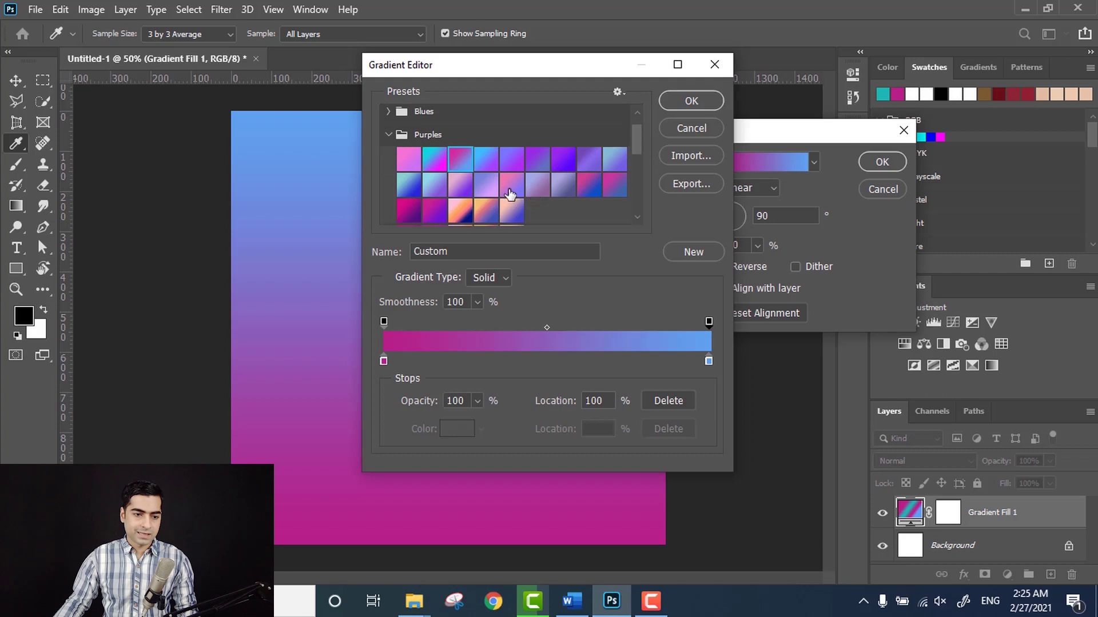
{"action": "scroll", "coordinate": [517, 194], "scroll_direction": "down", "scroll_amount": 2}
{"action": "left_click", "coordinate": [433, 182]}
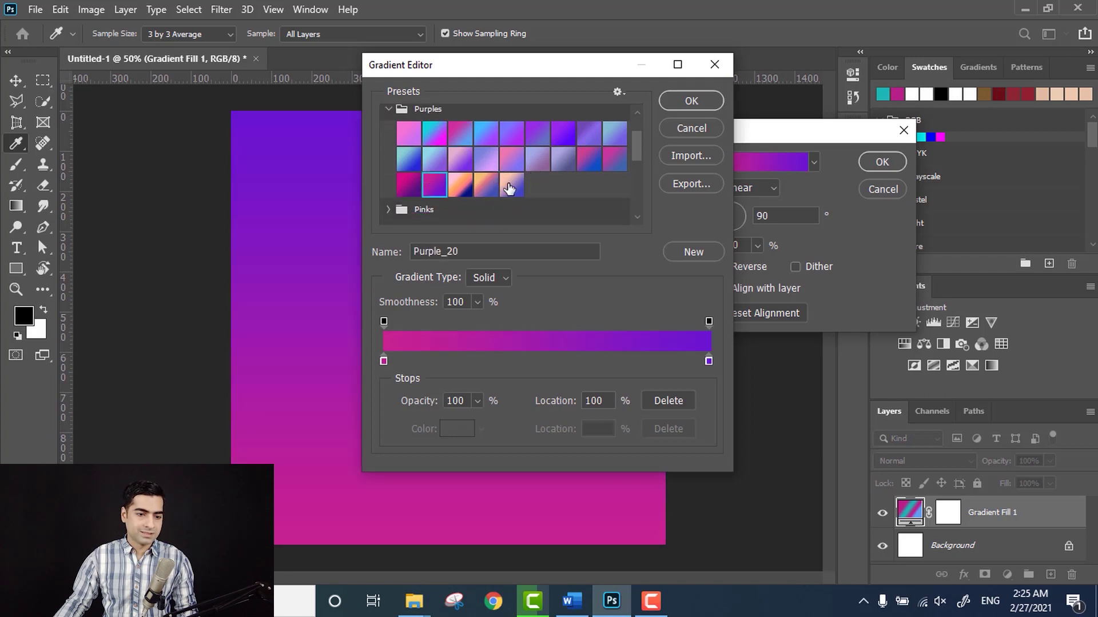
{"action": "left_click", "coordinate": [589, 132]}
{"action": "scroll", "coordinate": [506, 172], "scroll_direction": "up", "scroll_amount": 1}
{"action": "scroll", "coordinate": [506, 171], "scroll_direction": "up", "scroll_amount": 1}
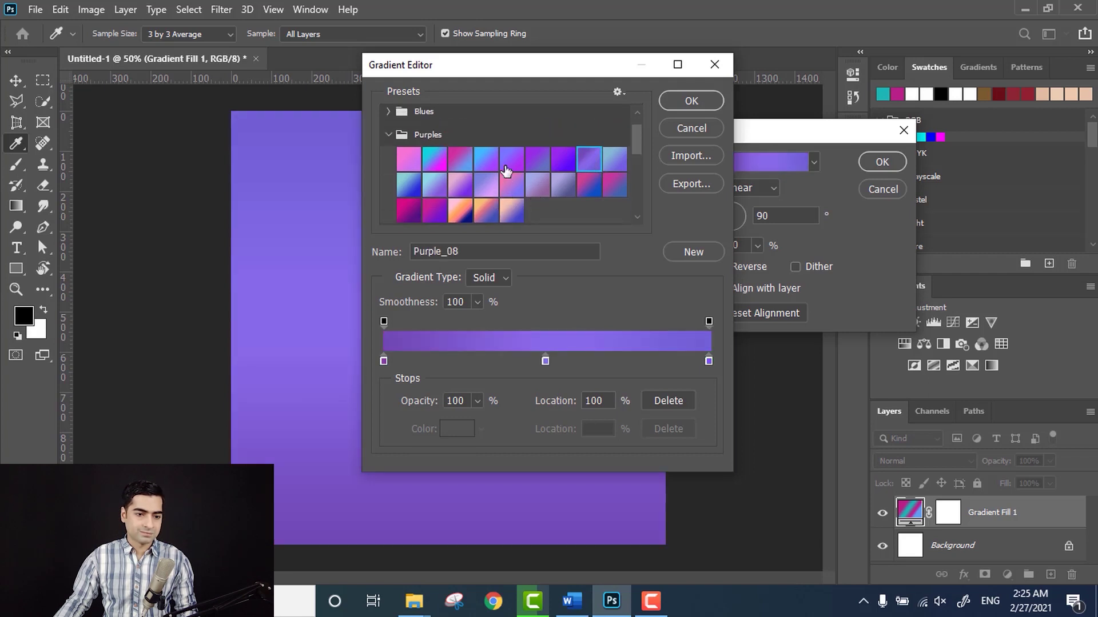
{"action": "left_click", "coordinate": [481, 163]}
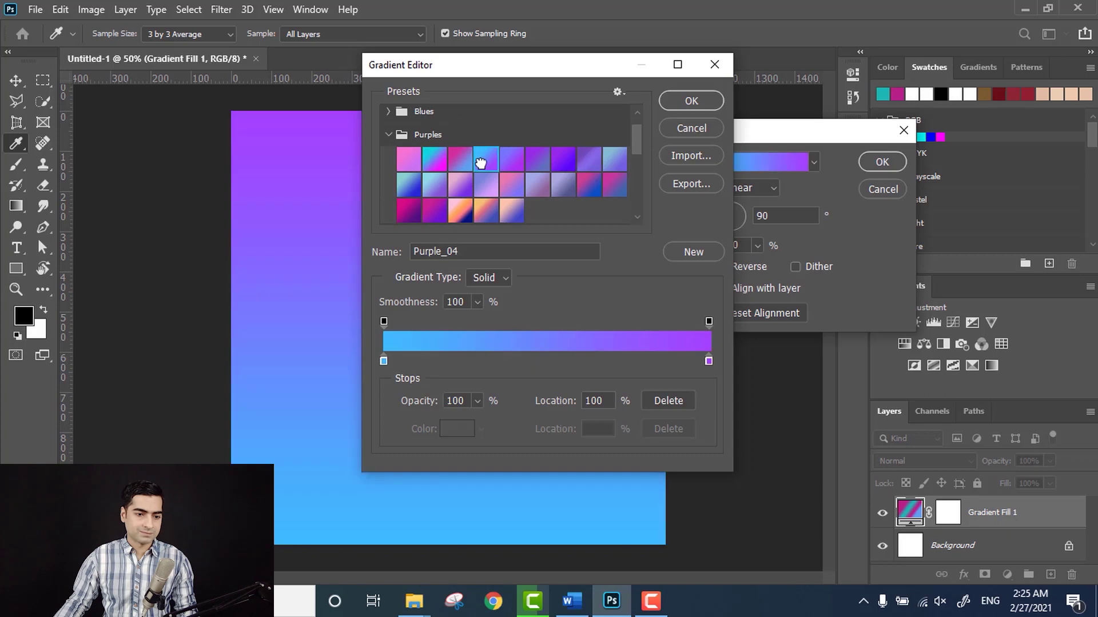
{"action": "left_click", "coordinate": [688, 103]}
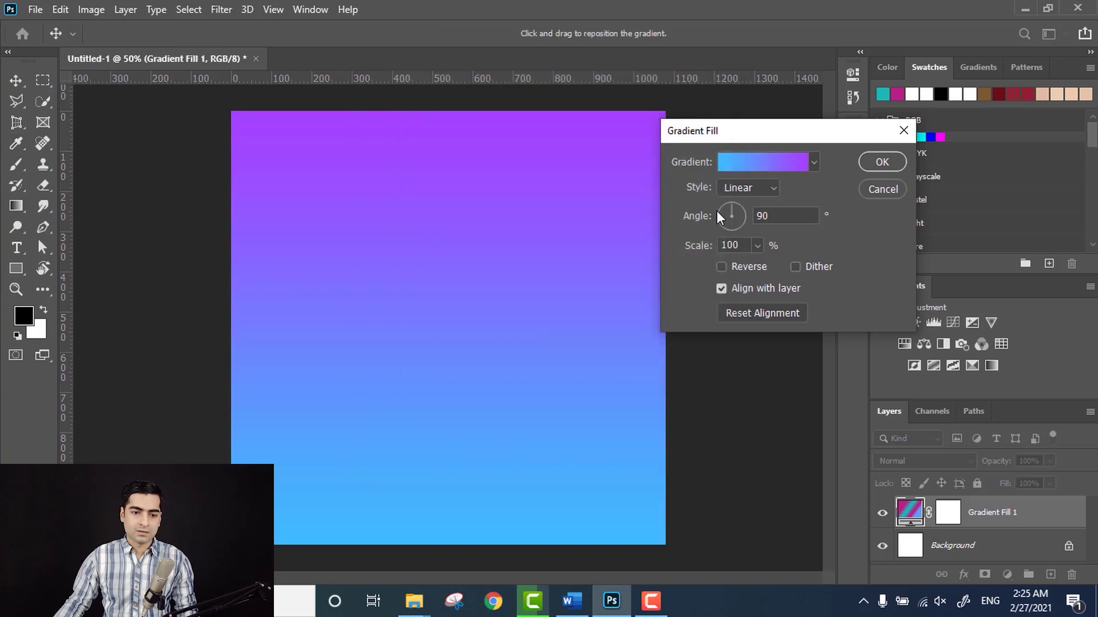
Step: Try the Radial, Angle, Reflected and Diamond styles on the gradient fill, ending on the Reflected style
{"action": "left_click_drag", "start_coordinate": [742, 135], "coordinate": [782, 119]}
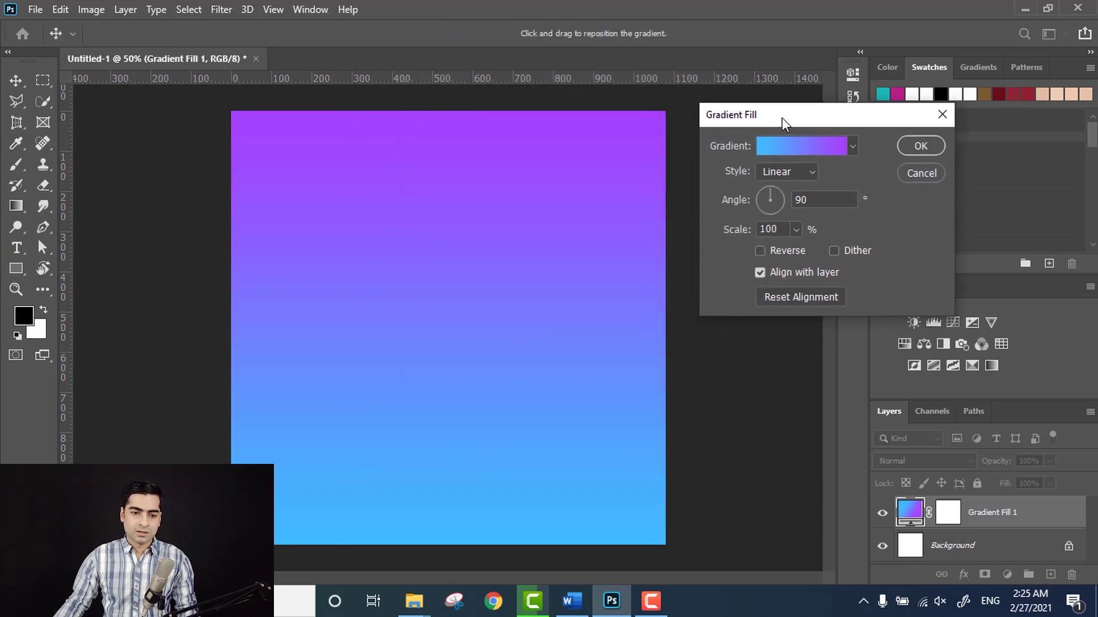
{"action": "left_click", "coordinate": [801, 170]}
{"action": "left_click", "coordinate": [800, 195]}
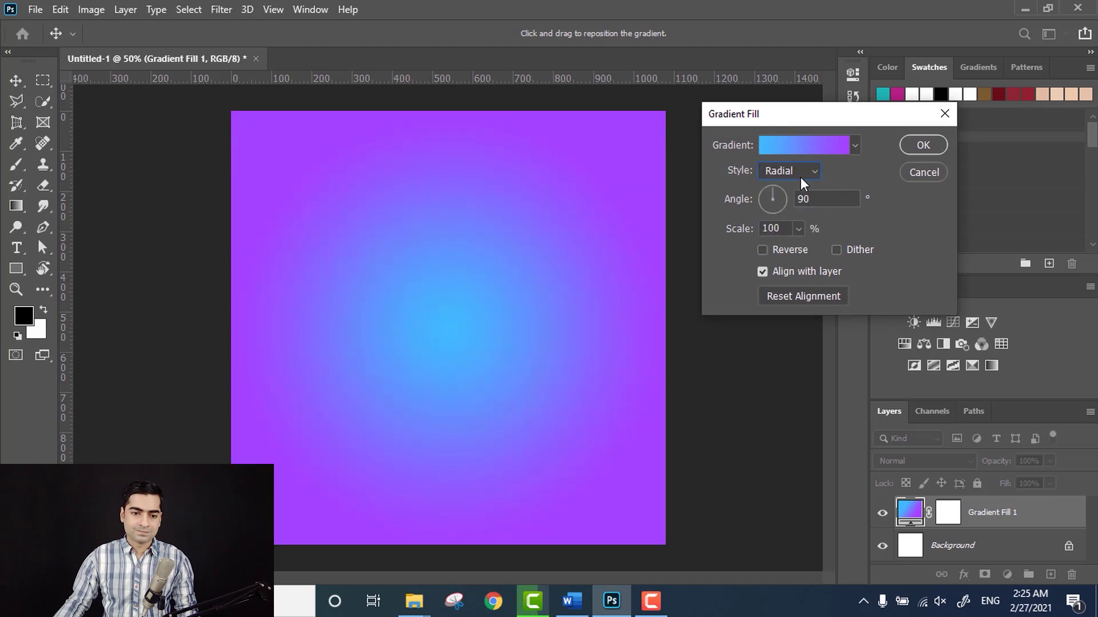
{"action": "left_click", "coordinate": [799, 171]}
{"action": "left_click", "coordinate": [795, 214]}
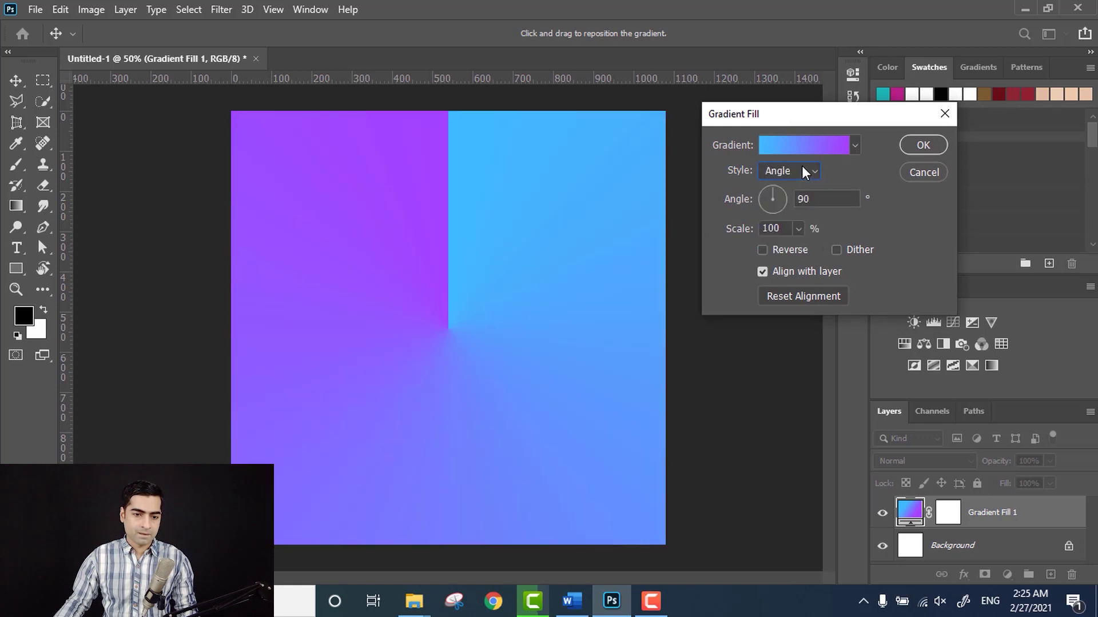
{"action": "left_click", "coordinate": [802, 169]}
{"action": "left_click", "coordinate": [797, 226]}
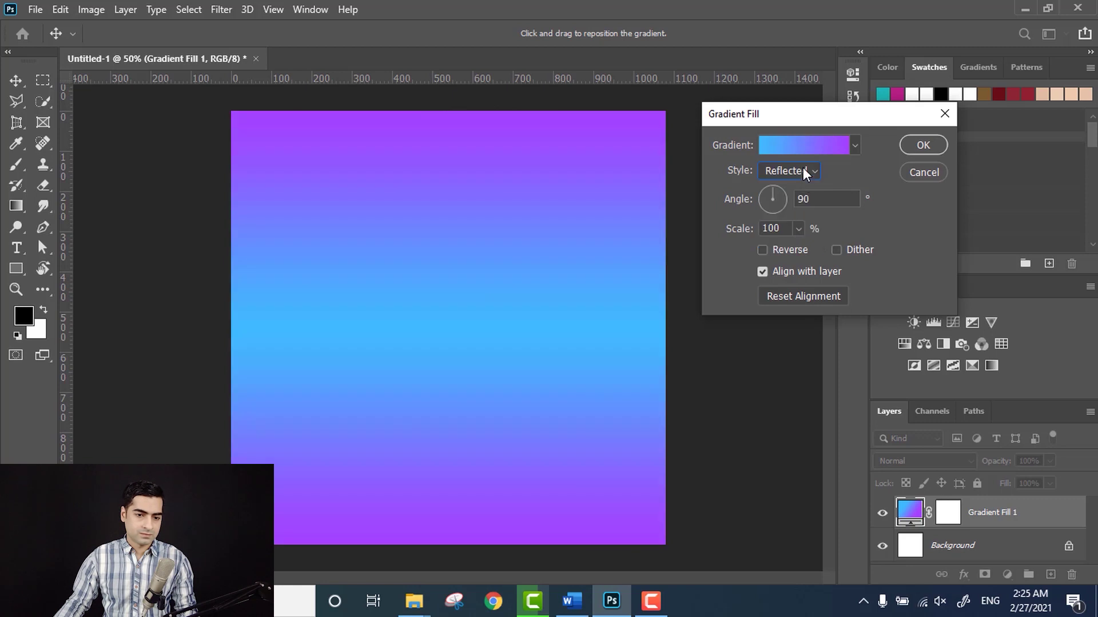
{"action": "left_click", "coordinate": [803, 167]}
{"action": "left_click", "coordinate": [791, 239]}
{"action": "left_click", "coordinate": [795, 171]}
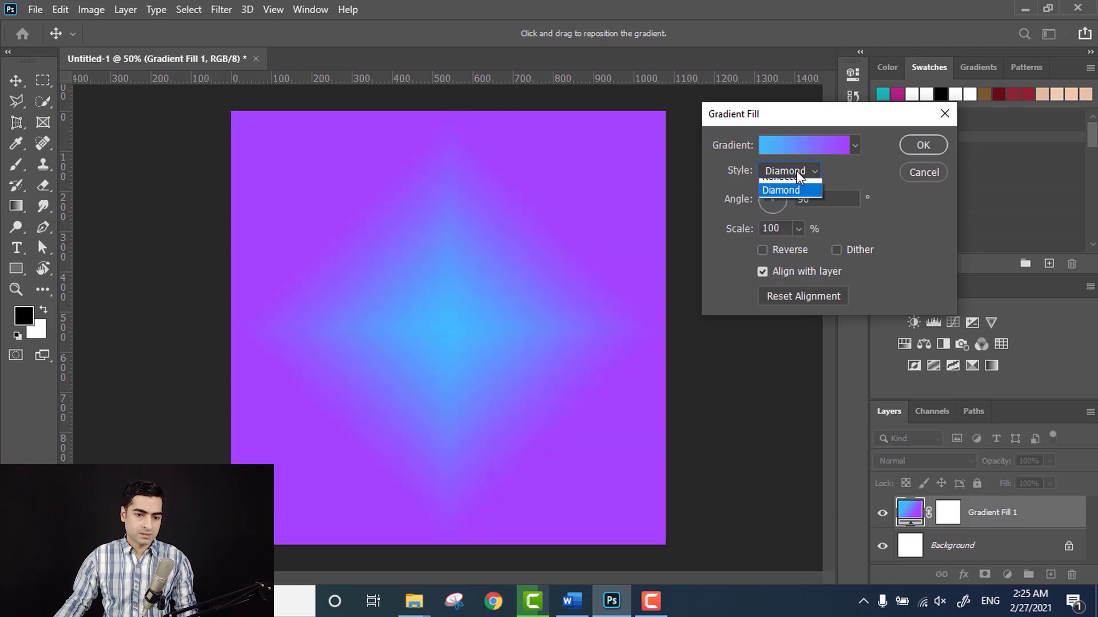
{"action": "left_click", "coordinate": [791, 225]}
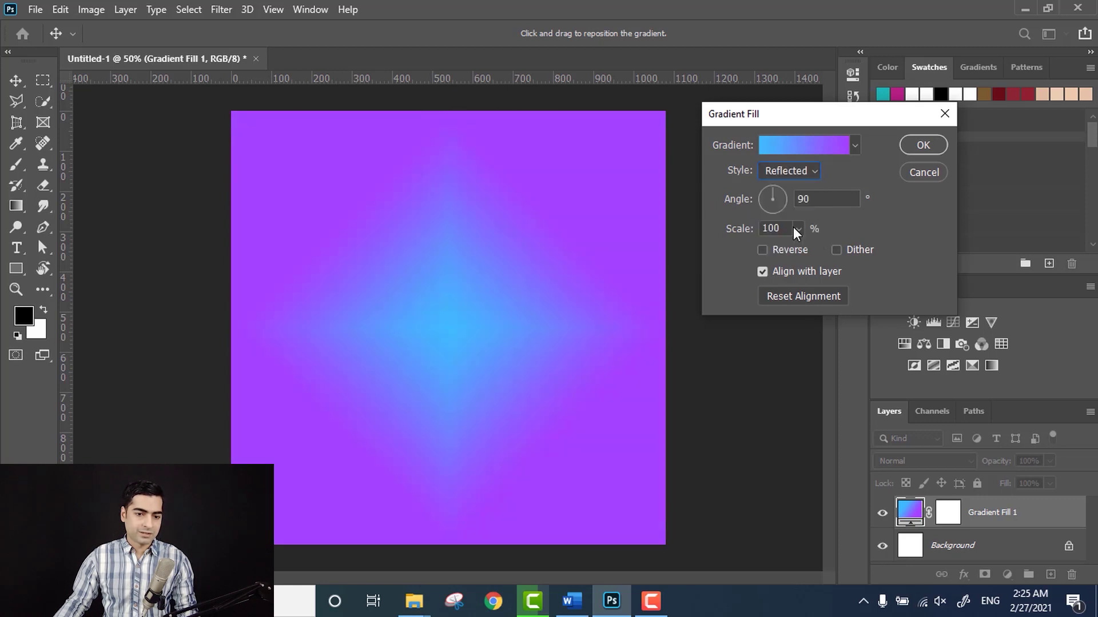
Step: Rotate the reflected gradient through several directions and leave its angle at 137.38°
{"action": "left_click", "coordinate": [780, 196]}
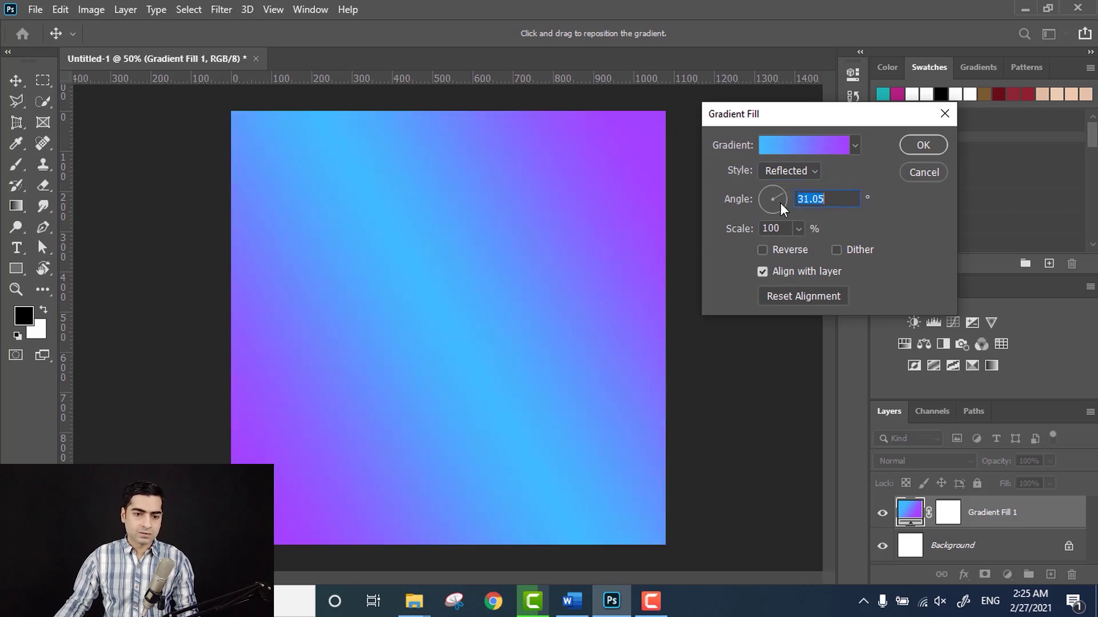
{"action": "left_click", "coordinate": [780, 203]}
{"action": "left_click", "coordinate": [776, 206]}
{"action": "left_click", "coordinate": [772, 206]}
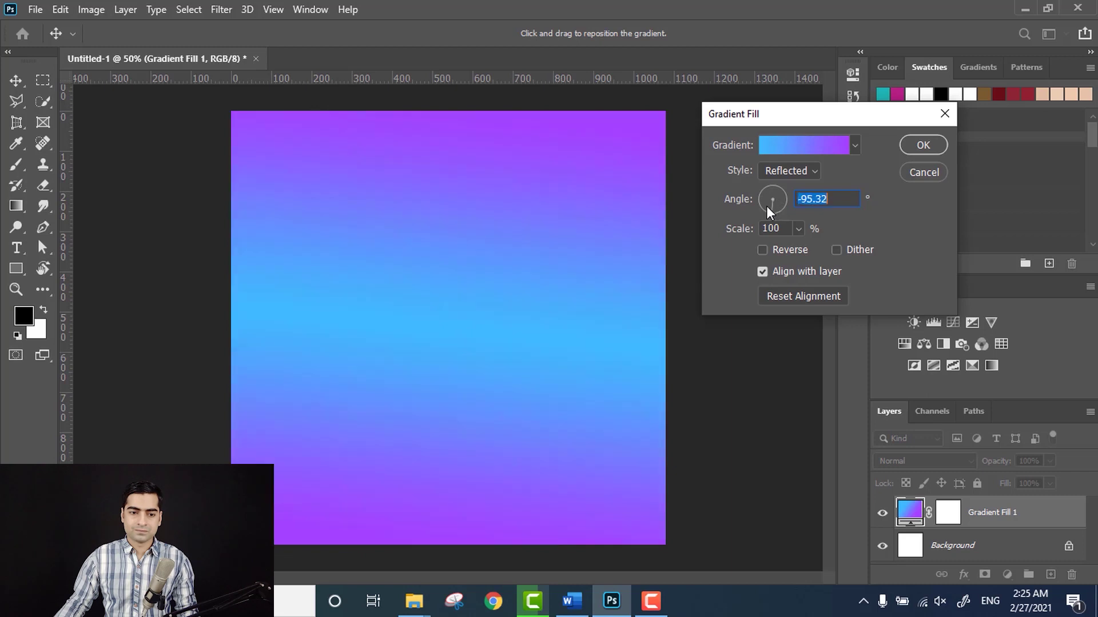
{"action": "left_click", "coordinate": [780, 206]}
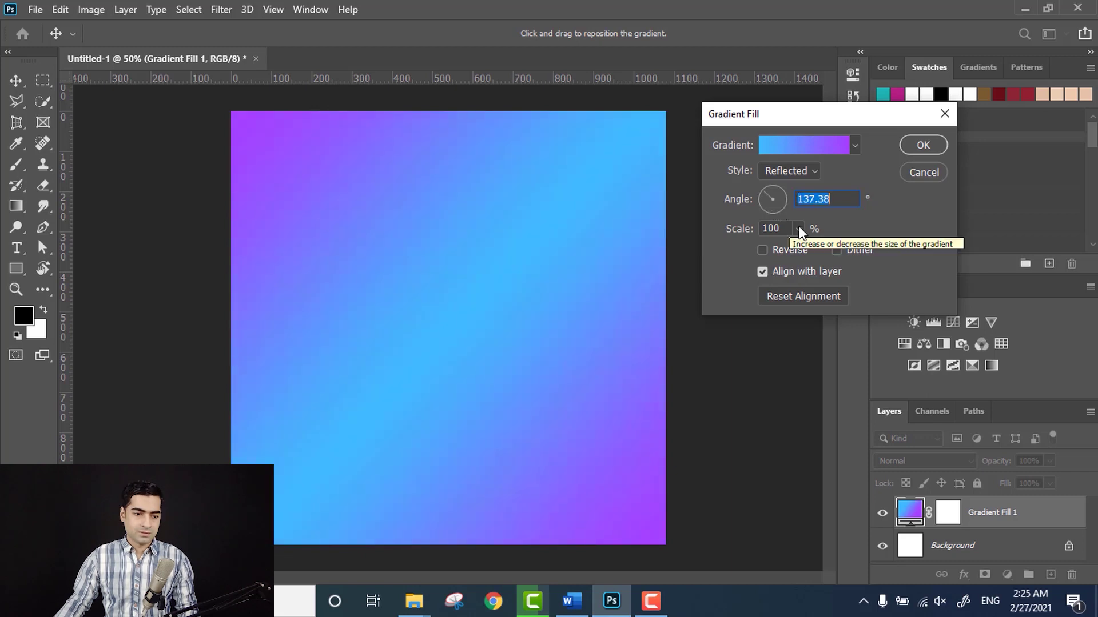
Step: Scale the gradient fill to 144%
{"action": "left_click", "coordinate": [798, 225]}
{"action": "mouse_move", "coordinate": [807, 250]}
{"action": "left_mouse_down"}
{"action": "mouse_move", "coordinate": [793, 249]}
{"action": "mouse_move", "coordinate": [803, 250]}
{"action": "left_mouse_up"}
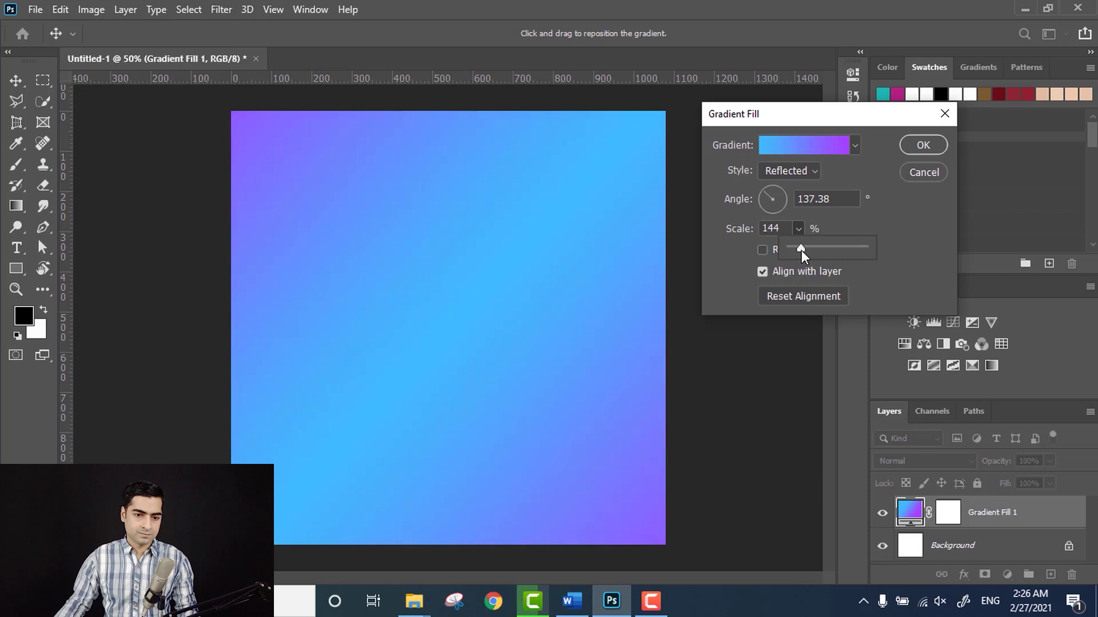
{"action": "left_click", "coordinate": [886, 220]}
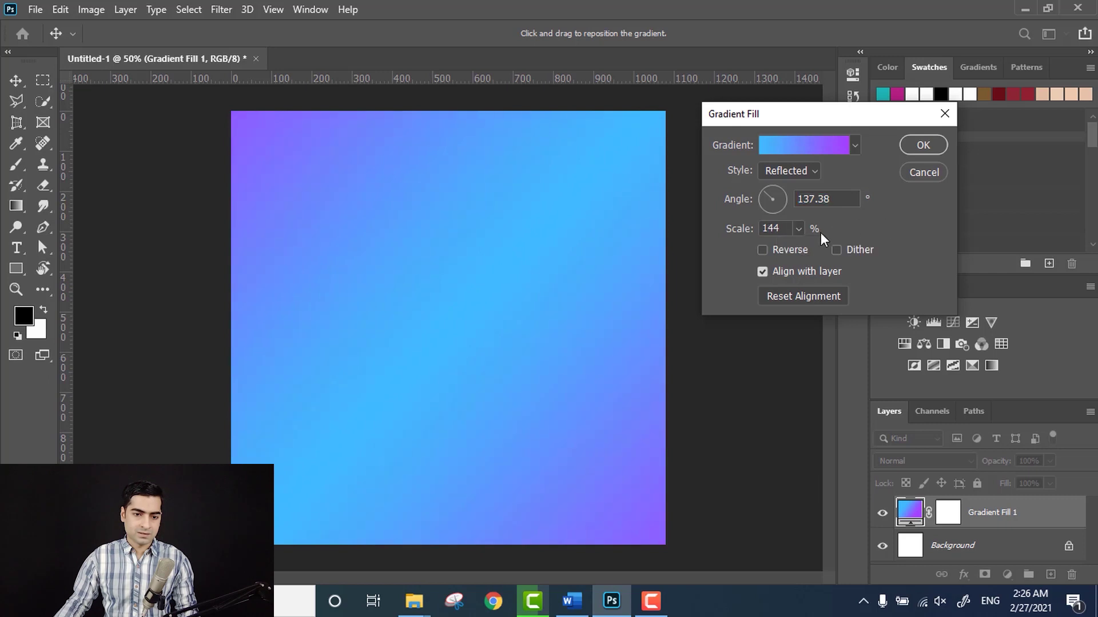
Step: Turn on Reverse and Dither for the gradient and apply the gradient fill settings
{"action": "left_click", "coordinate": [763, 249]}
{"action": "left_click", "coordinate": [764, 249]}
{"action": "left_click", "coordinate": [763, 249]}
{"action": "left_click", "coordinate": [763, 249]}
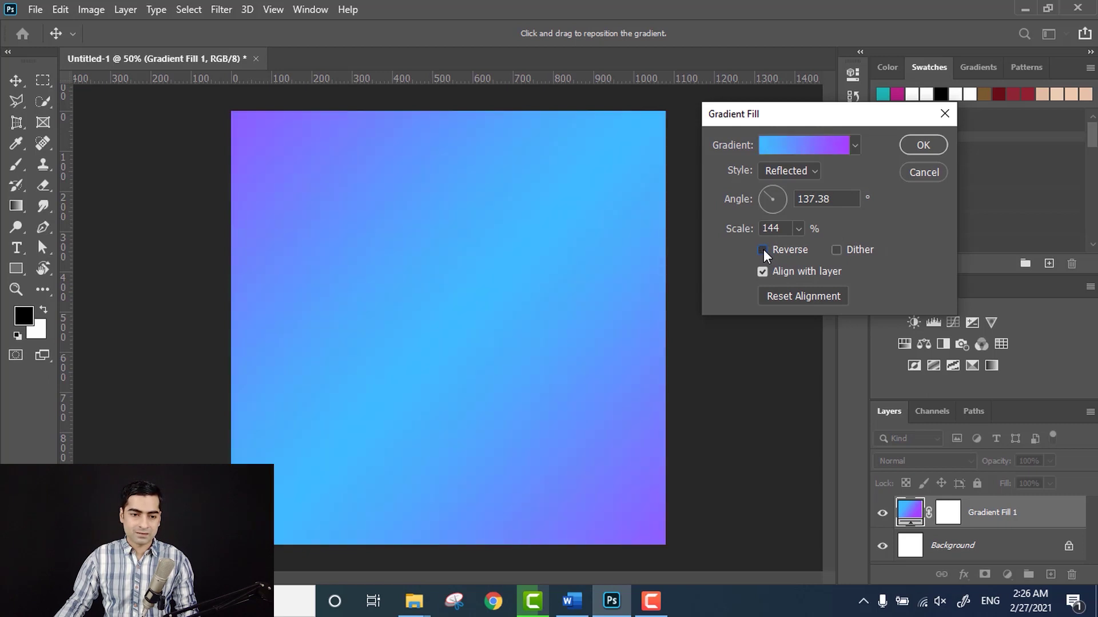
{"action": "left_click", "coordinate": [763, 250]}
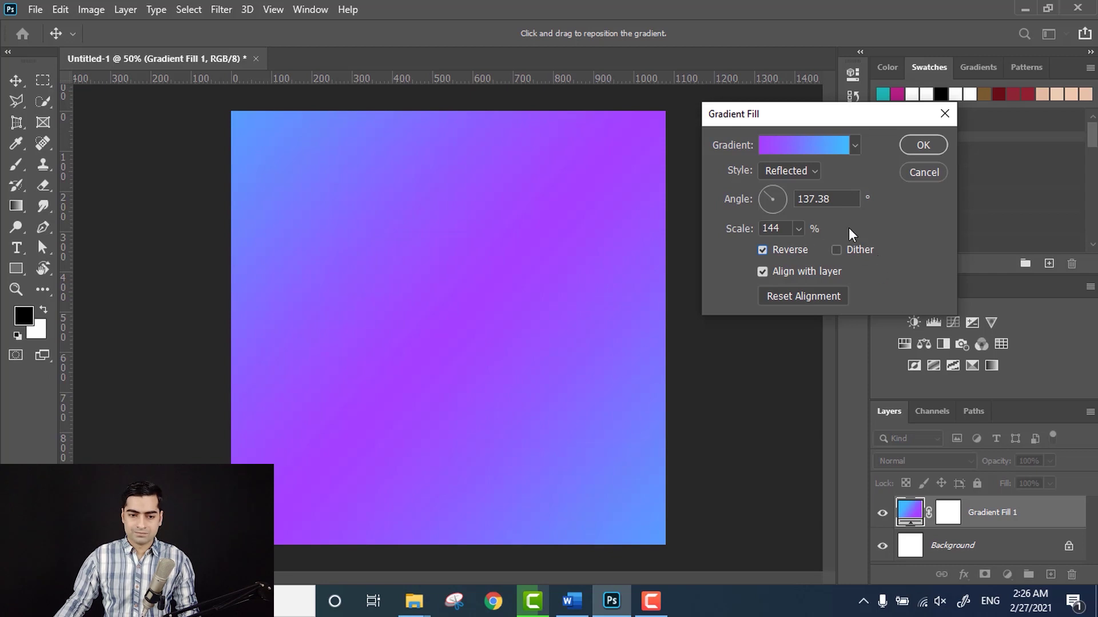
{"action": "left_click", "coordinate": [835, 249]}
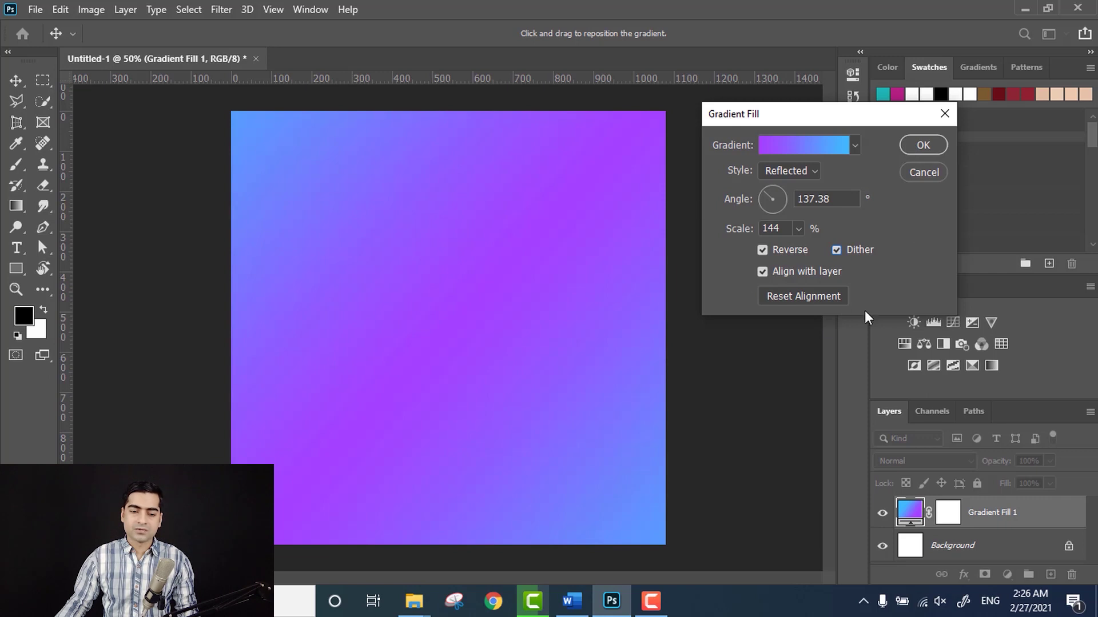
{"action": "left_click", "coordinate": [919, 146]}
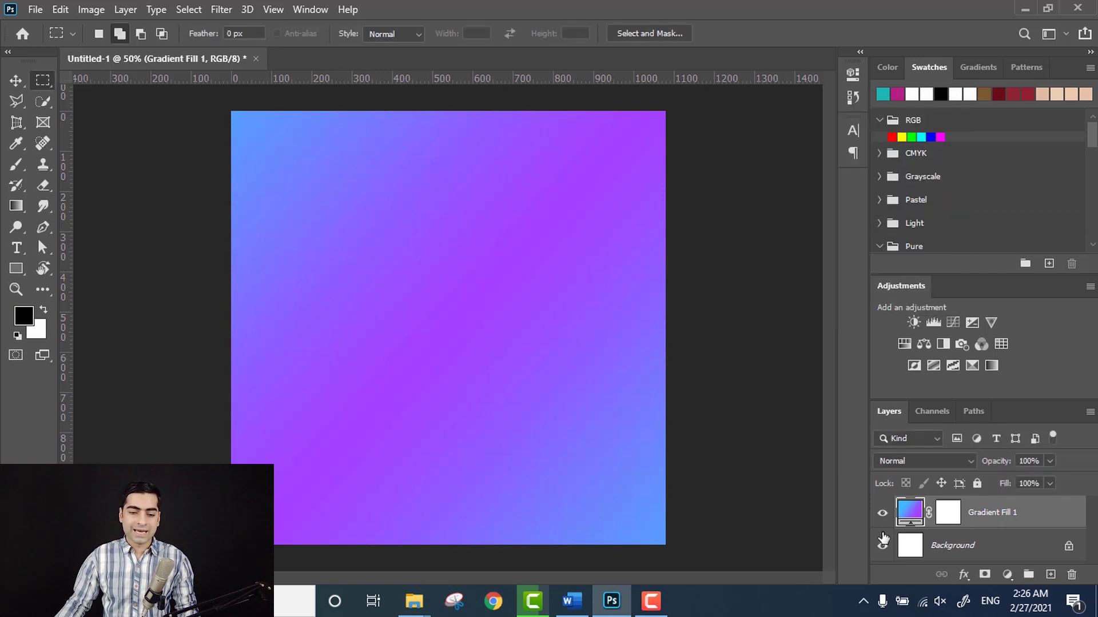
Step: Reopen the Gradient Fill 1 layer's settings, try the Angle and Radial styles, and apply the Linear style
{"action": "double_click", "coordinate": [910, 510]}
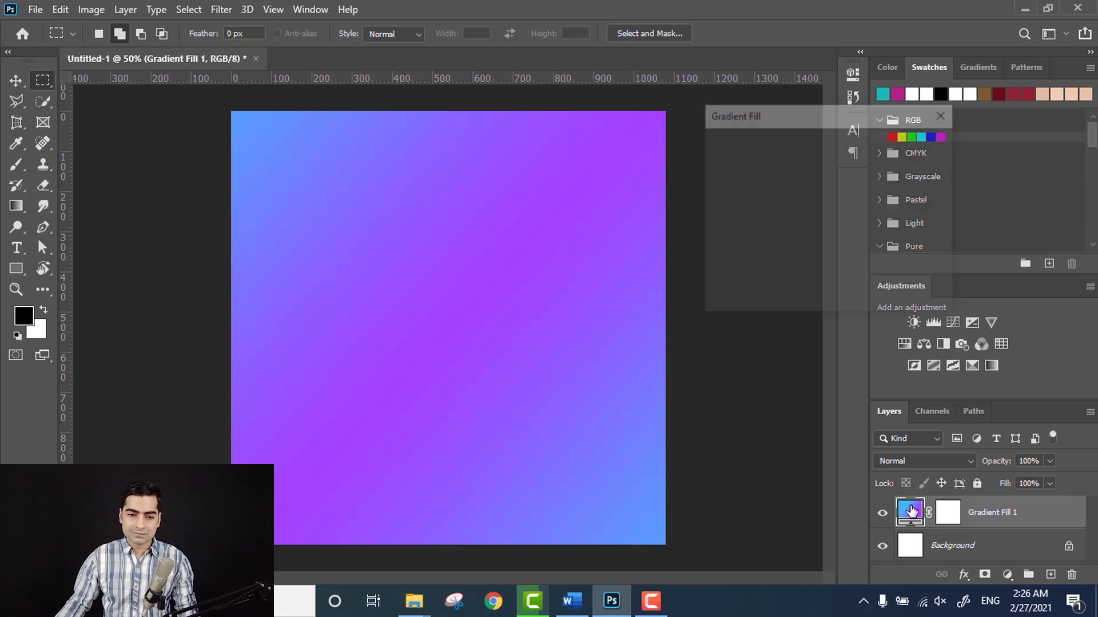
{"action": "left_click", "coordinate": [805, 176]}
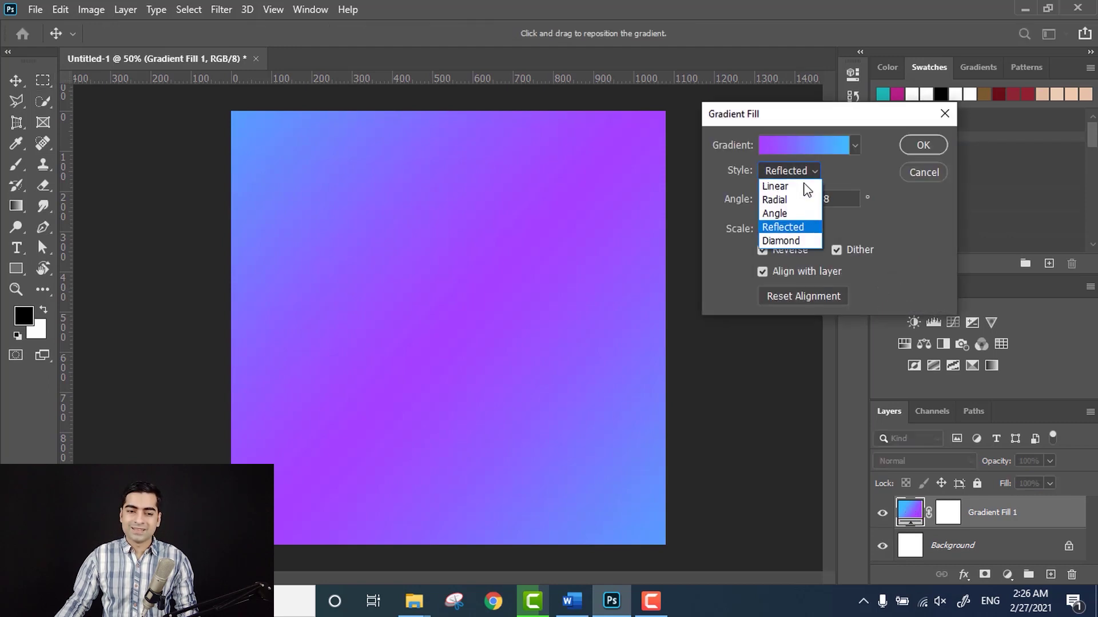
{"action": "left_click", "coordinate": [797, 214]}
{"action": "left_click", "coordinate": [794, 170]}
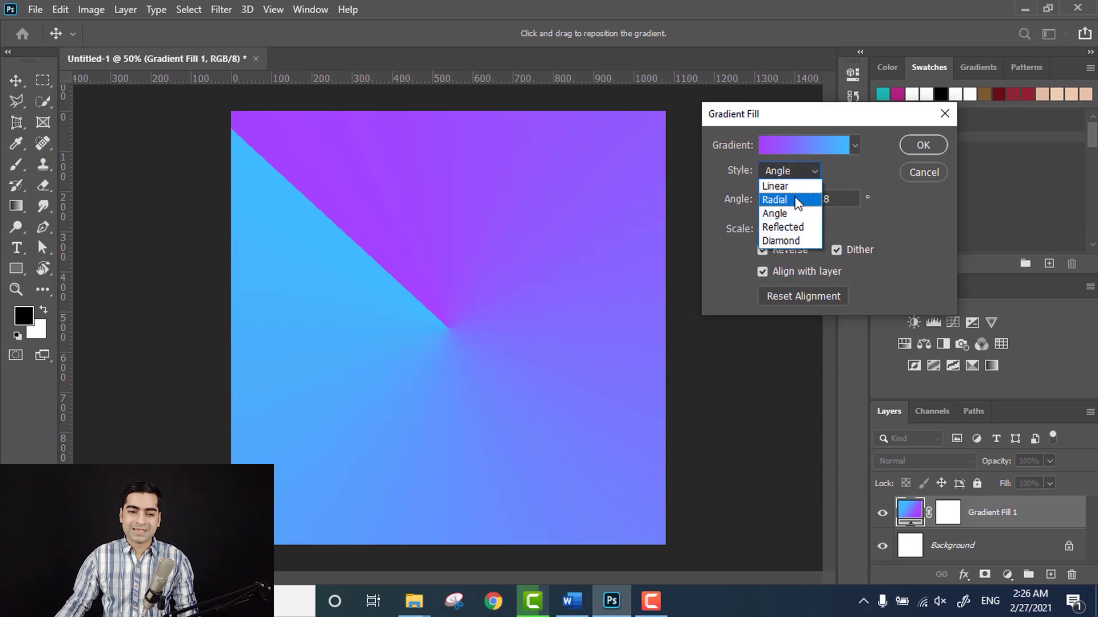
{"action": "left_click", "coordinate": [795, 200]}
{"action": "left_click", "coordinate": [795, 170]}
{"action": "left_click", "coordinate": [795, 187]}
{"action": "left_click", "coordinate": [795, 170]}
{"action": "left_click", "coordinate": [838, 169]}
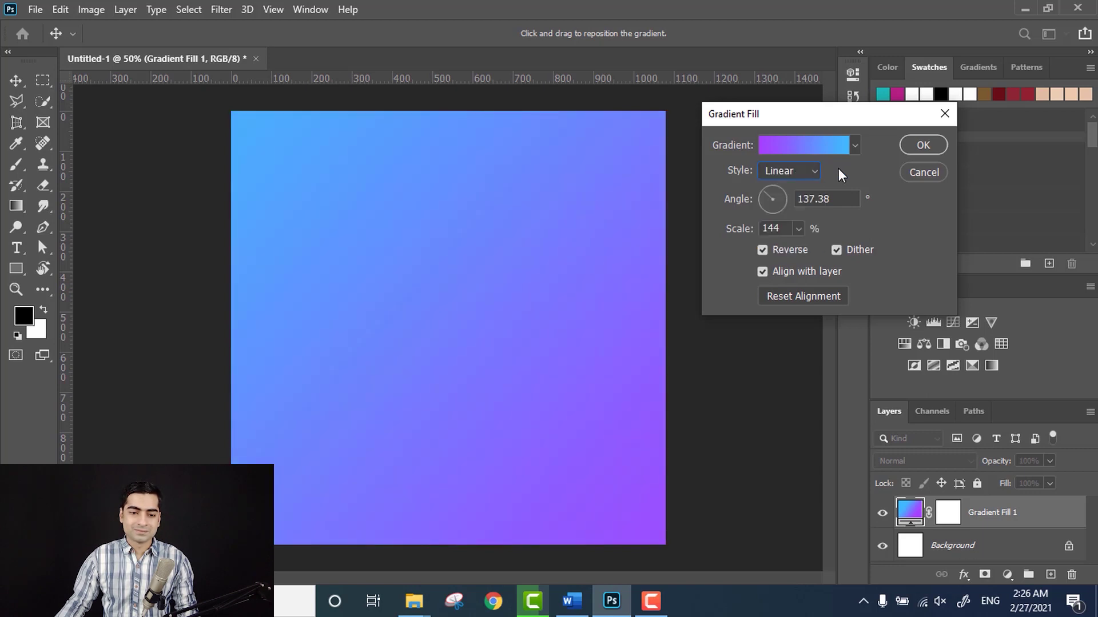
{"action": "key", "text": "m"}
{"action": "left_click", "coordinate": [911, 142]}
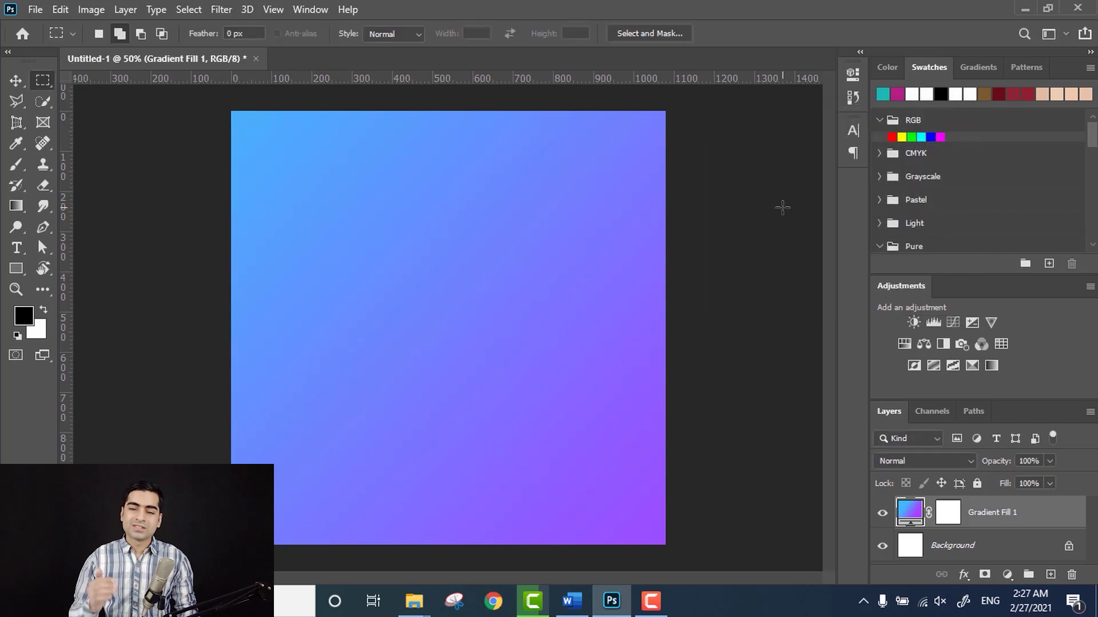